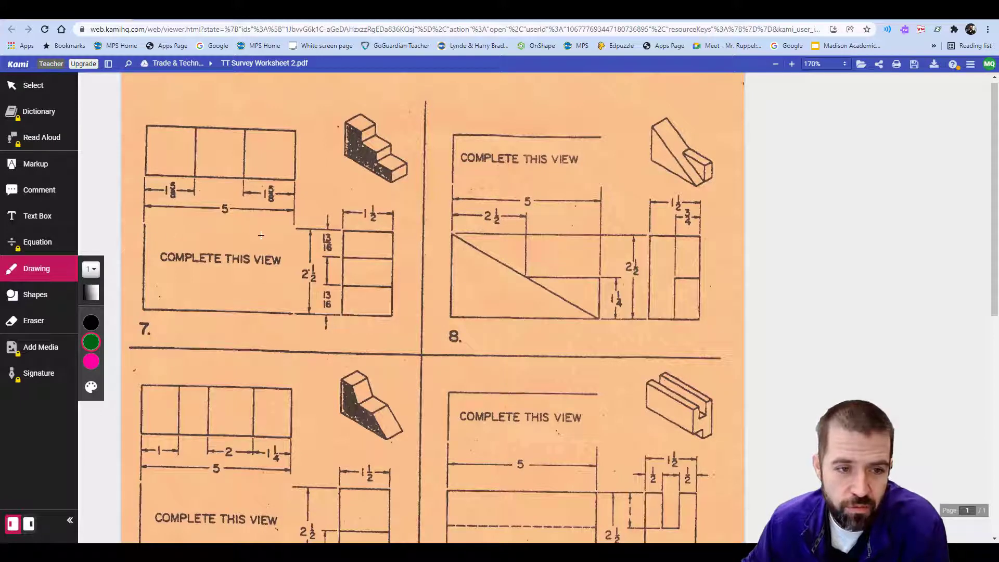
- Draw the green three-step stair outline over problem 7's incomplete view and circle its lower-right corner in green
{"action": "left_click", "coordinate": [53, 303]}
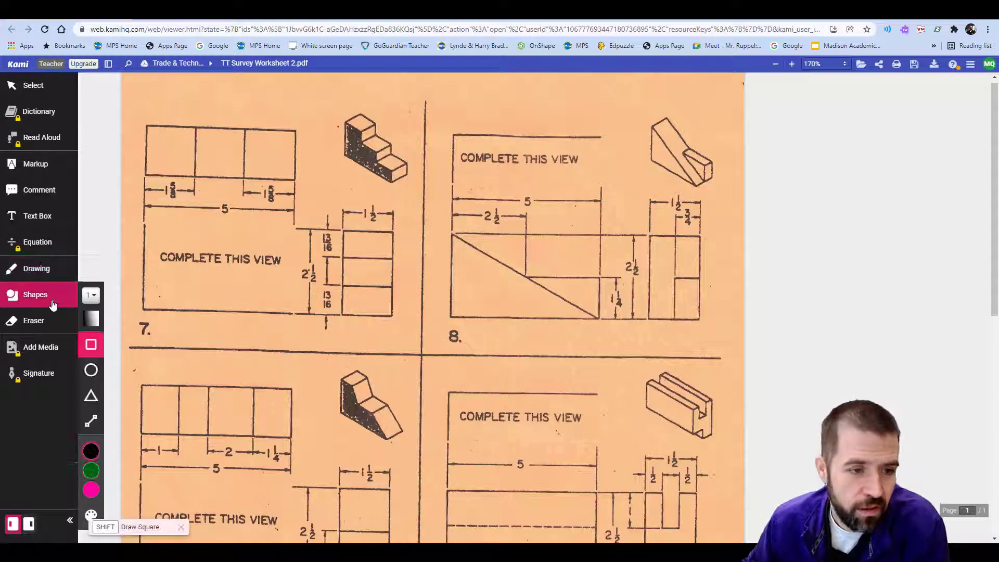
{"action": "left_click", "coordinate": [90, 421]}
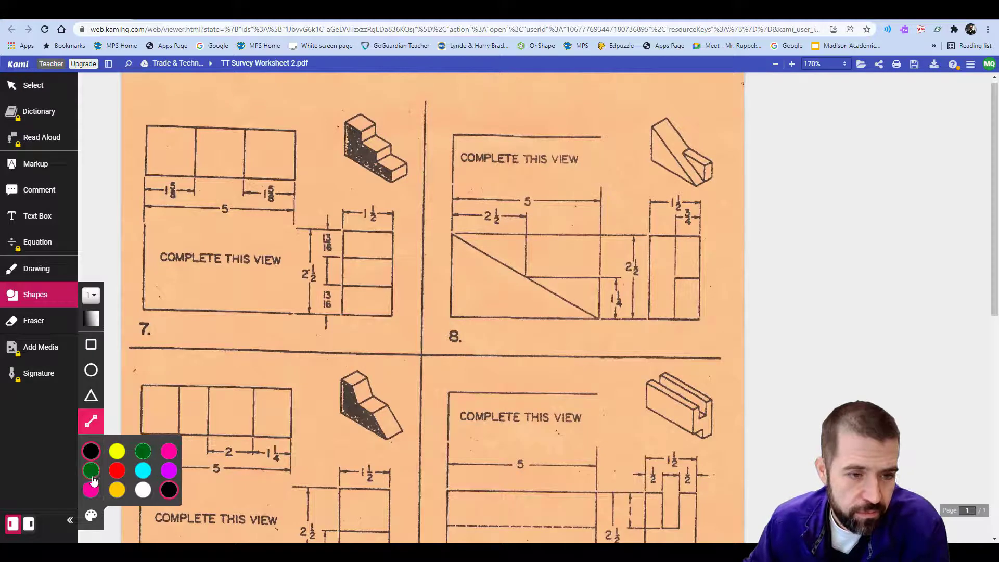
{"action": "left_click", "coordinate": [92, 470]}
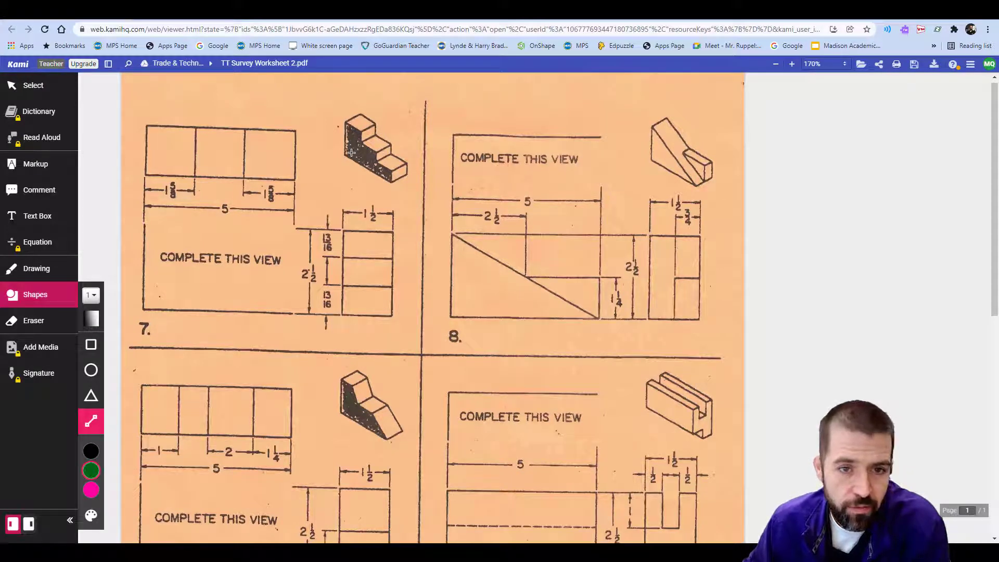
{"action": "mouse_move", "coordinate": [143, 226]}
{"action": "left_mouse_down"}
{"action": "mouse_move", "coordinate": [194, 226]}
{"action": "mouse_move", "coordinate": [196, 259]}
{"action": "mouse_move", "coordinate": [263, 259]}
{"action": "mouse_move", "coordinate": [240, 260]}
{"action": "mouse_move", "coordinate": [241, 289]}
{"action": "mouse_move", "coordinate": [295, 292]}
{"action": "mouse_move", "coordinate": [291, 309]}
{"action": "left_mouse_up"}
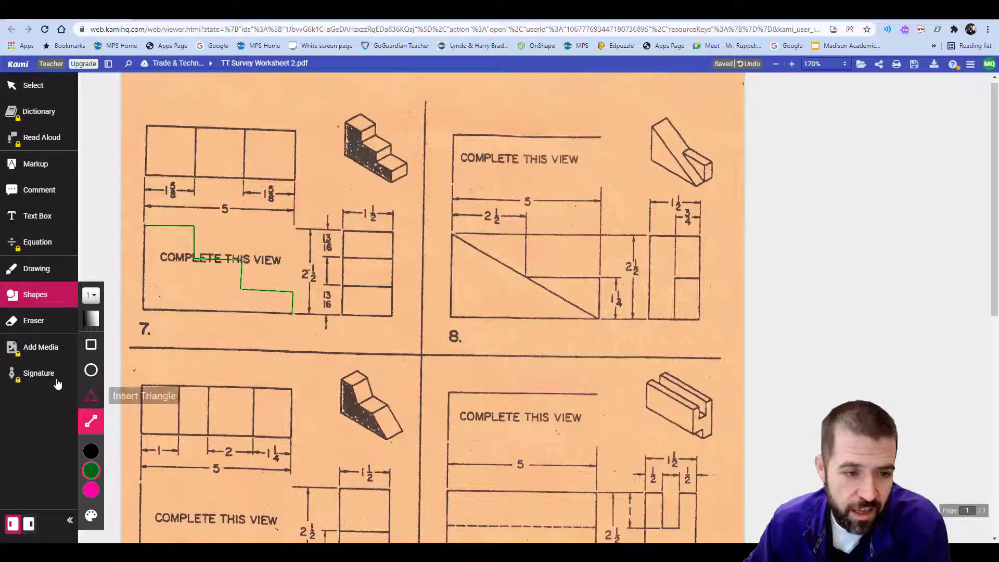
{"action": "left_click", "coordinate": [44, 320]}
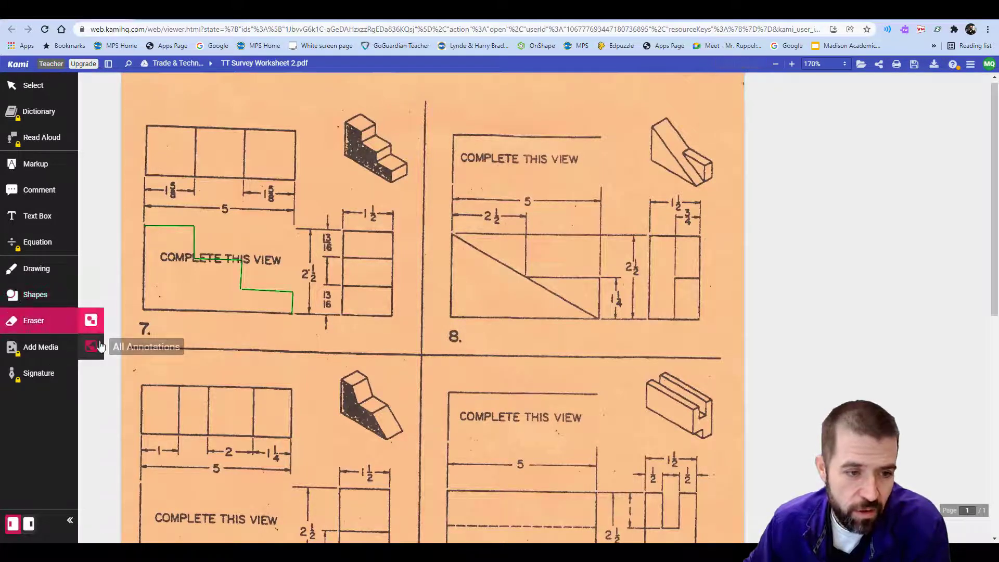
{"action": "left_click", "coordinate": [36, 270]}
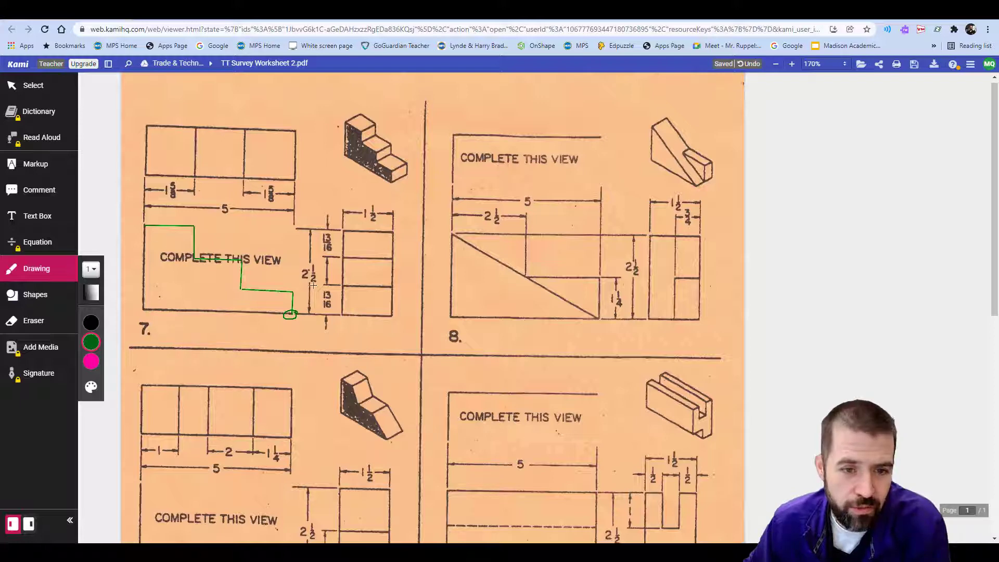
- Switch to Onshape and create a new document named Part 7
{"action": "key", "text": "ctrl+Tab"}
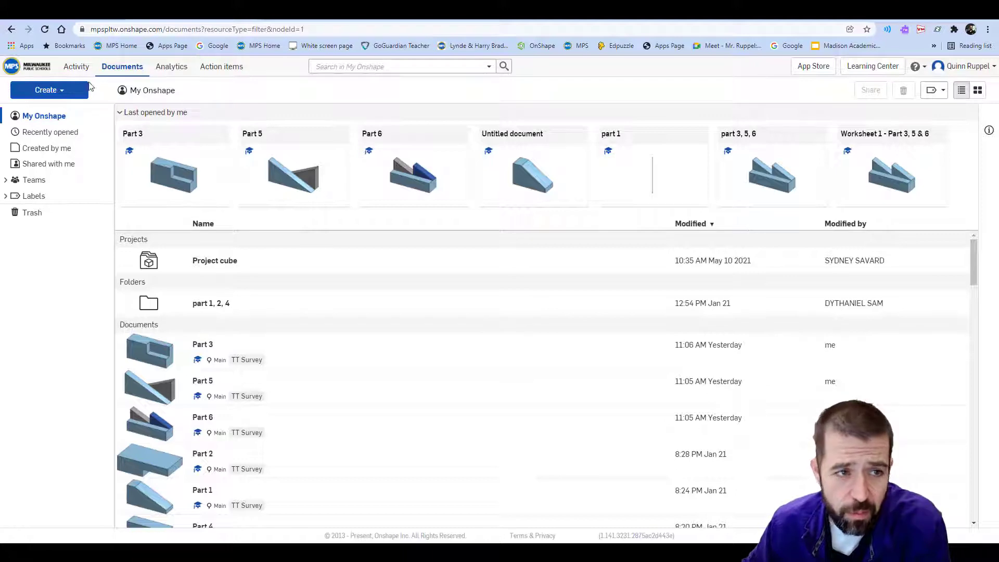
{"action": "left_click", "coordinate": [50, 90]}
{"action": "left_click", "coordinate": [50, 110]}
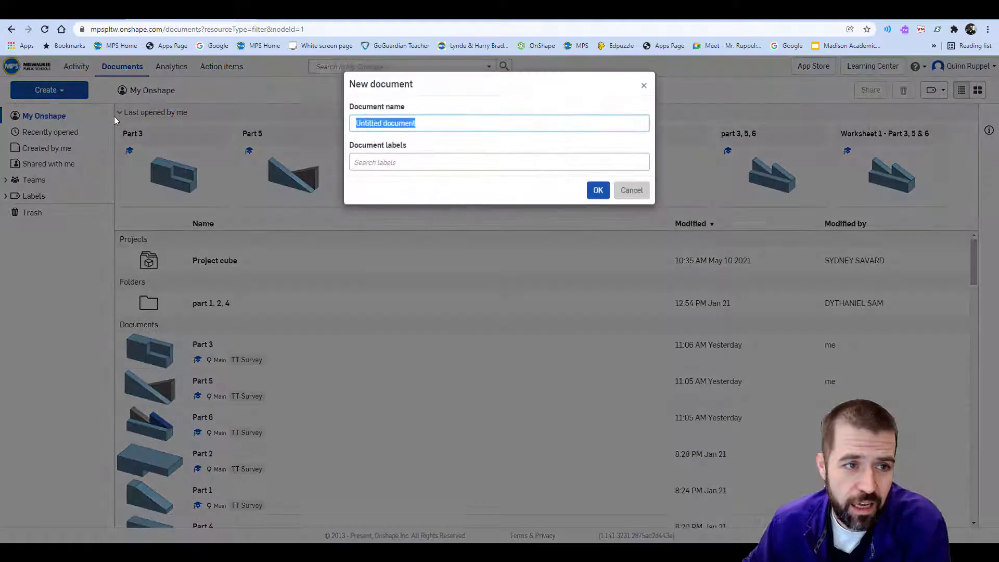
{"action": "type", "text": "Part 7"}
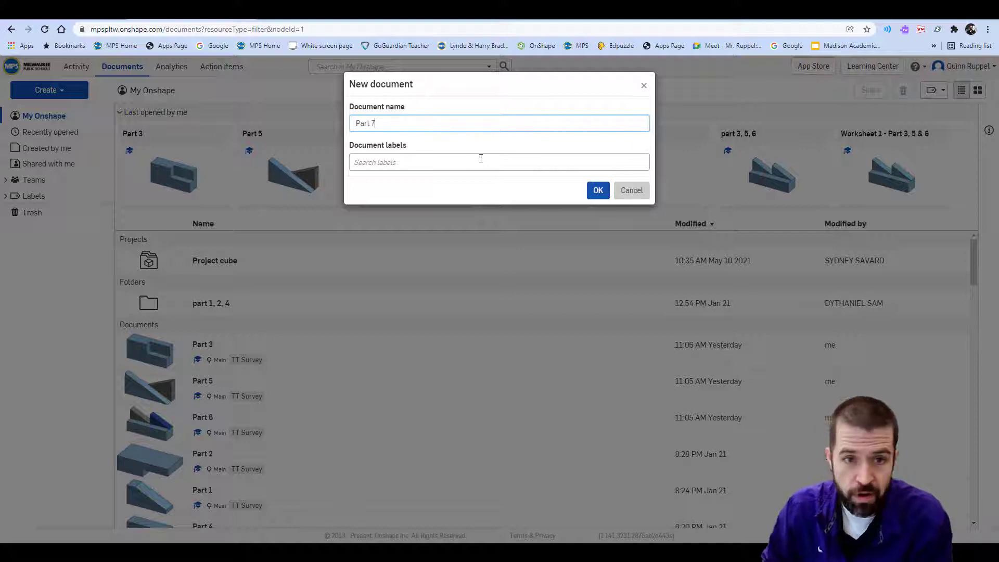
{"action": "left_click", "coordinate": [598, 191]}
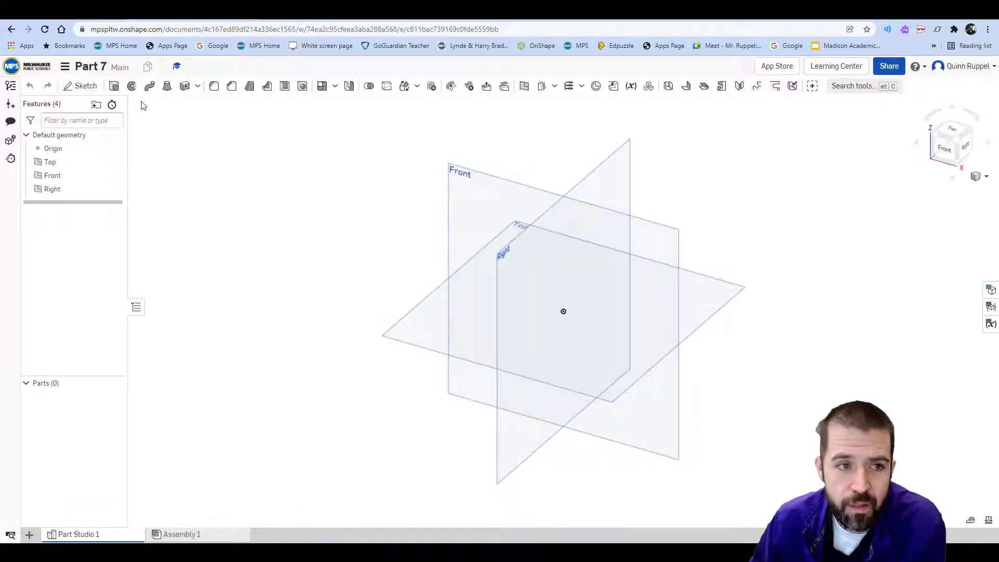
- Start a sketch on the Front plane, hide the Top, Front and Right planes, and view the sketch from the front
{"action": "left_click", "coordinate": [82, 86]}
{"action": "left_click", "coordinate": [461, 182]}
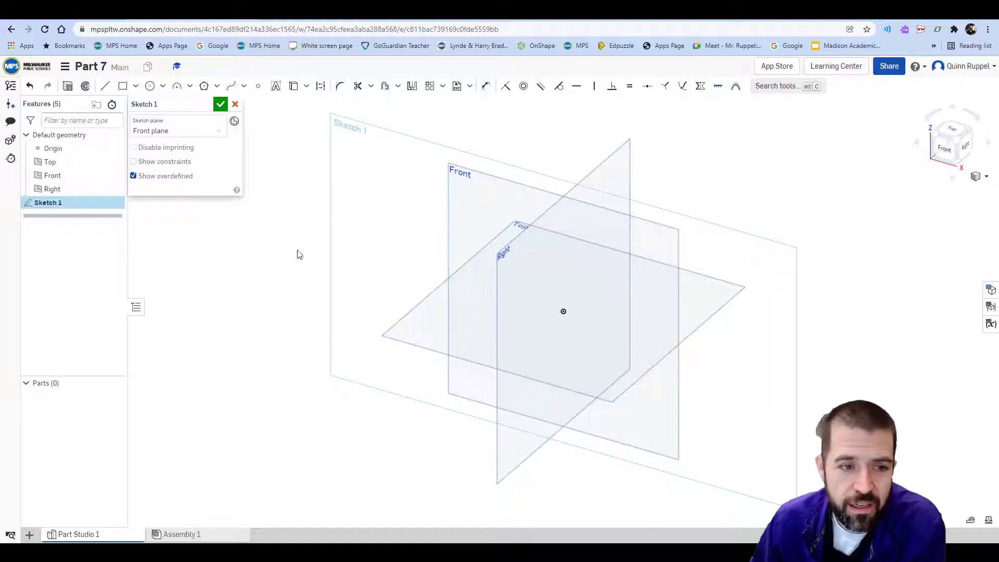
{"action": "left_click", "coordinate": [114, 191]}
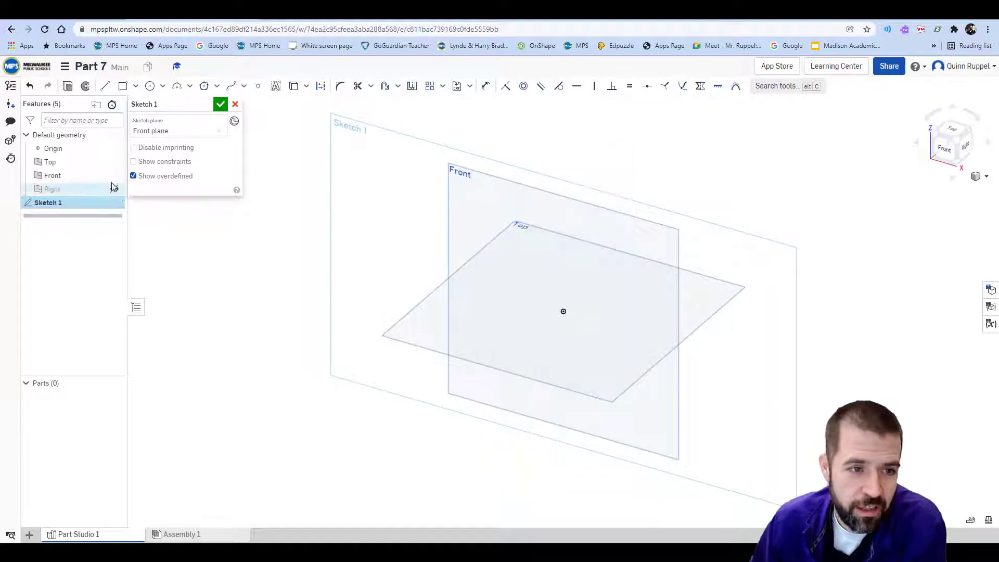
{"action": "left_click", "coordinate": [114, 176]}
{"action": "left_click", "coordinate": [114, 162]}
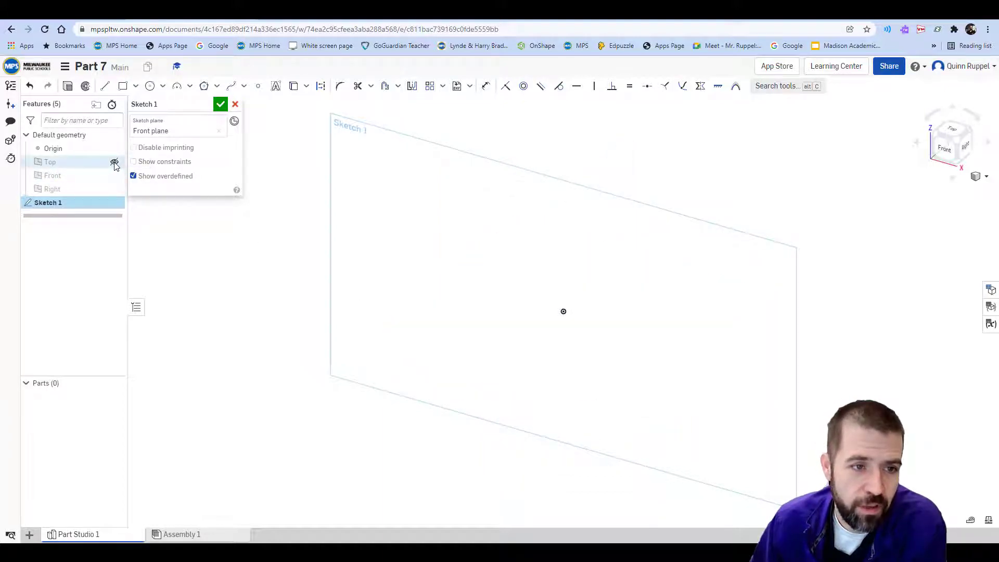
{"action": "left_click", "coordinate": [945, 150]}
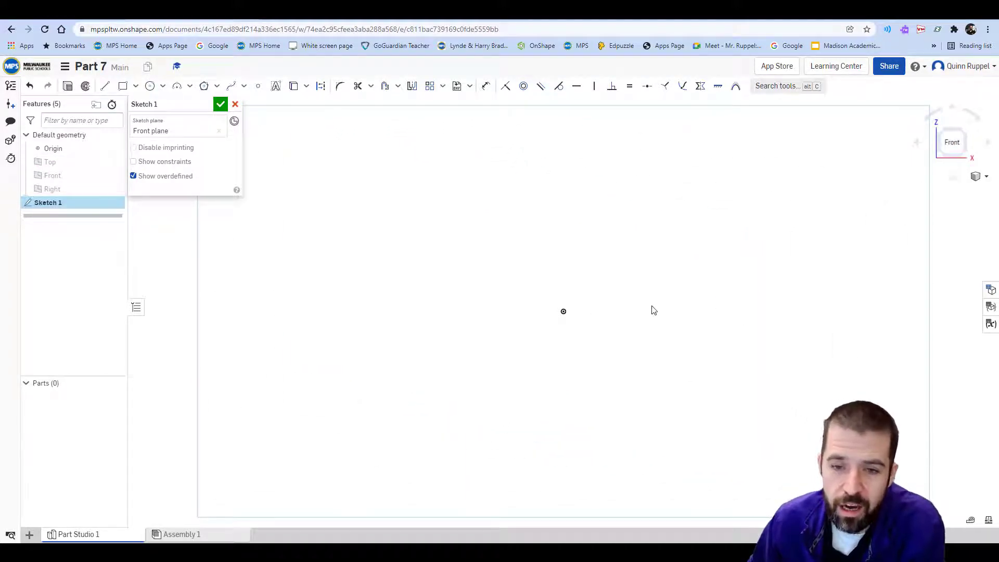
- Sketch a horizontal base line 5 long leftward from the origin and a vertical line 2.5 high up from its left end
{"action": "left_click", "coordinate": [106, 87]}
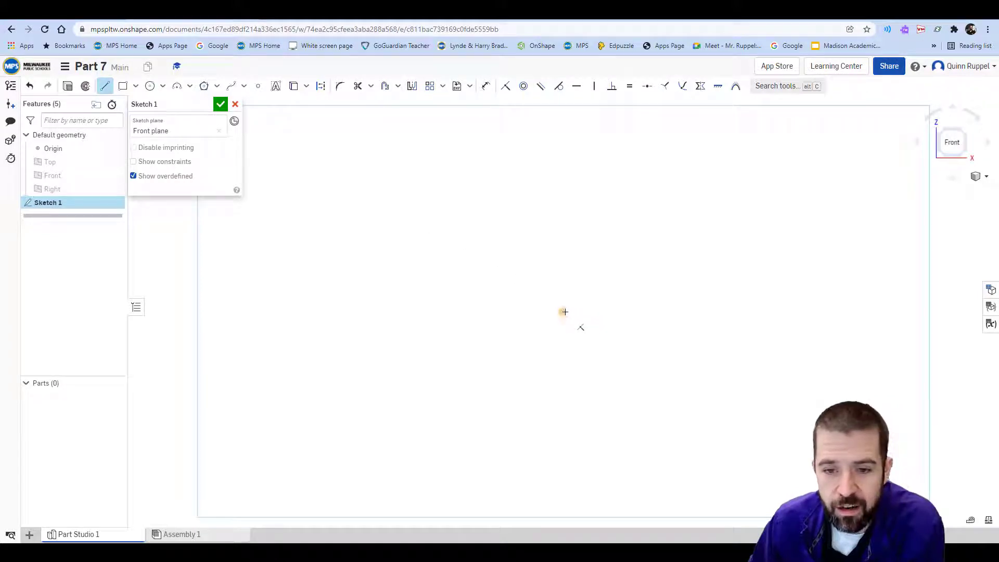
{"action": "left_click", "coordinate": [564, 311]}
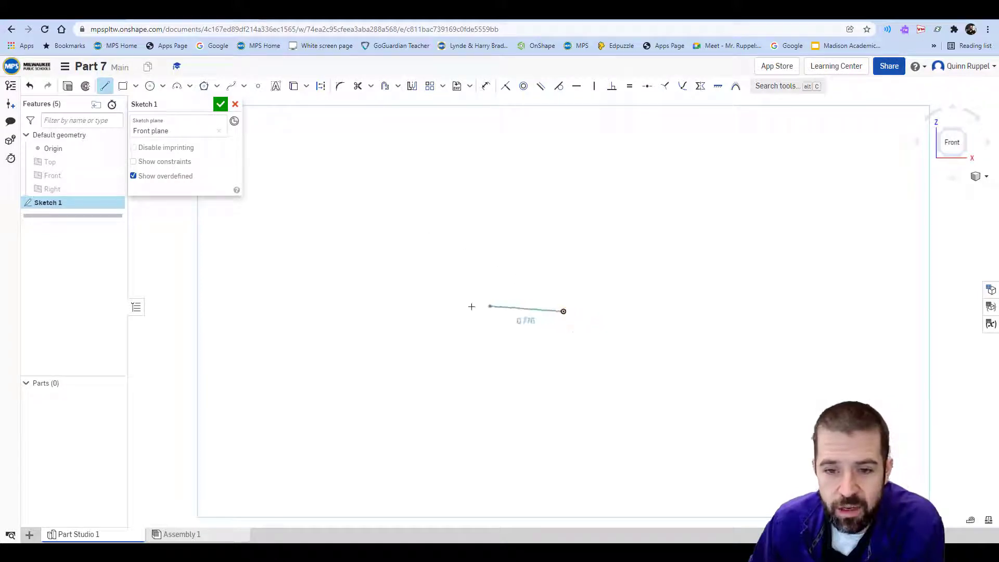
{"action": "left_click", "coordinate": [407, 309]}
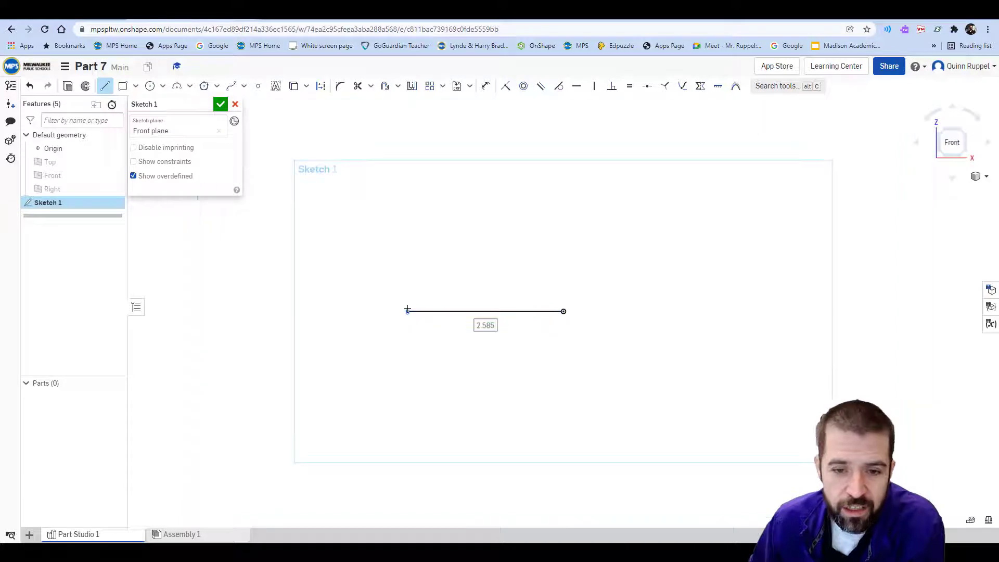
{"action": "type", "text": "5"}
{"action": "key", "text": "Return"}
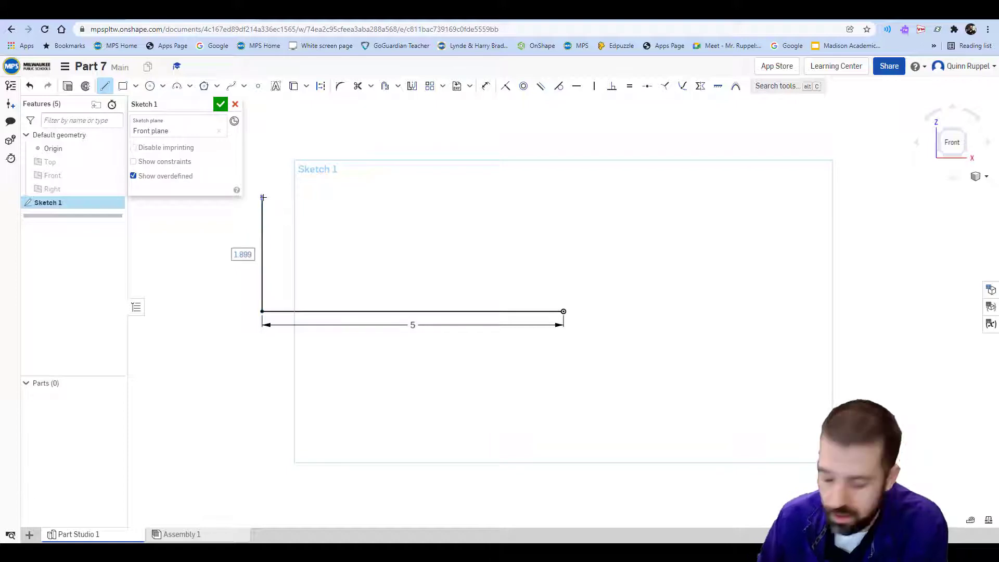
{"action": "type", "text": "2.5"}
{"action": "key", "text": "Return"}
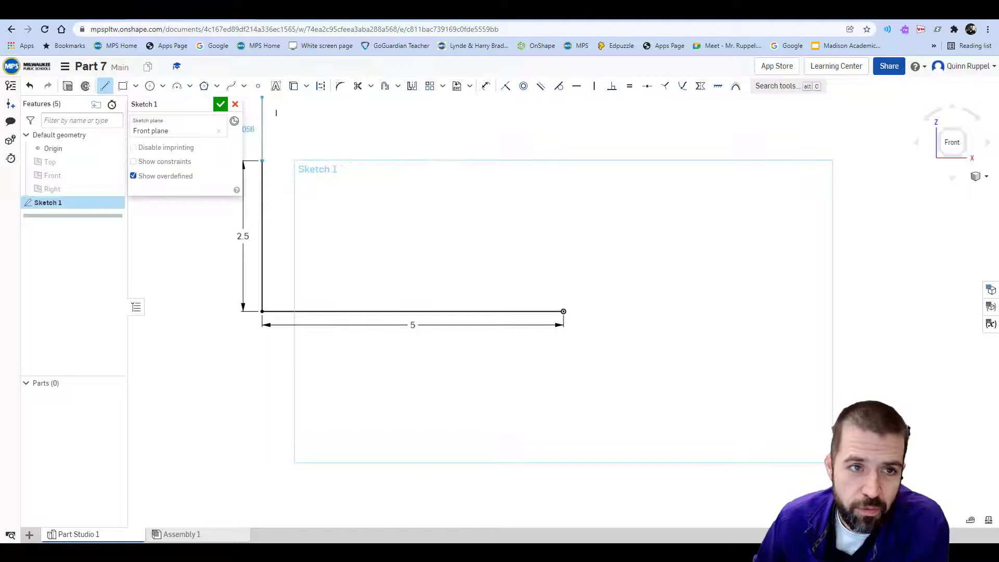
- Check the worksheet's step width and sketch the top horizontal line rightward with a length of 1+5/8
{"action": "key", "text": "ctrl+Tab"}
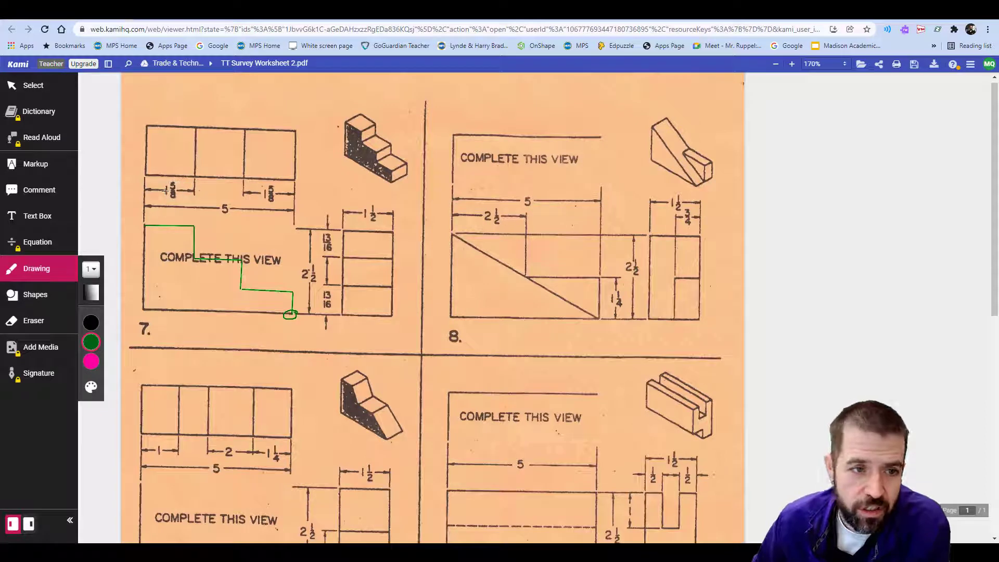
{"action": "left_click", "coordinate": [177, 10]}
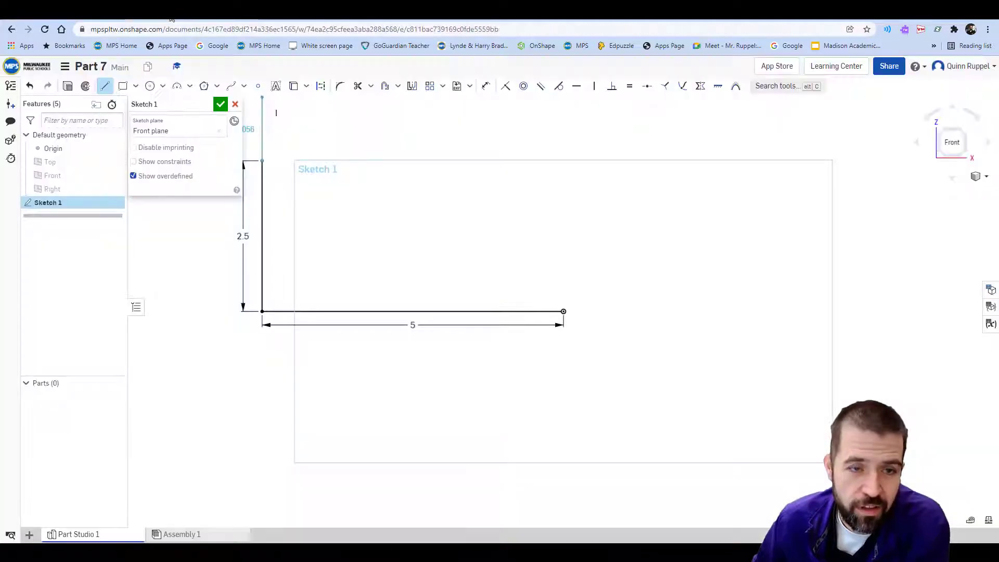
{"action": "left_click", "coordinate": [262, 161]}
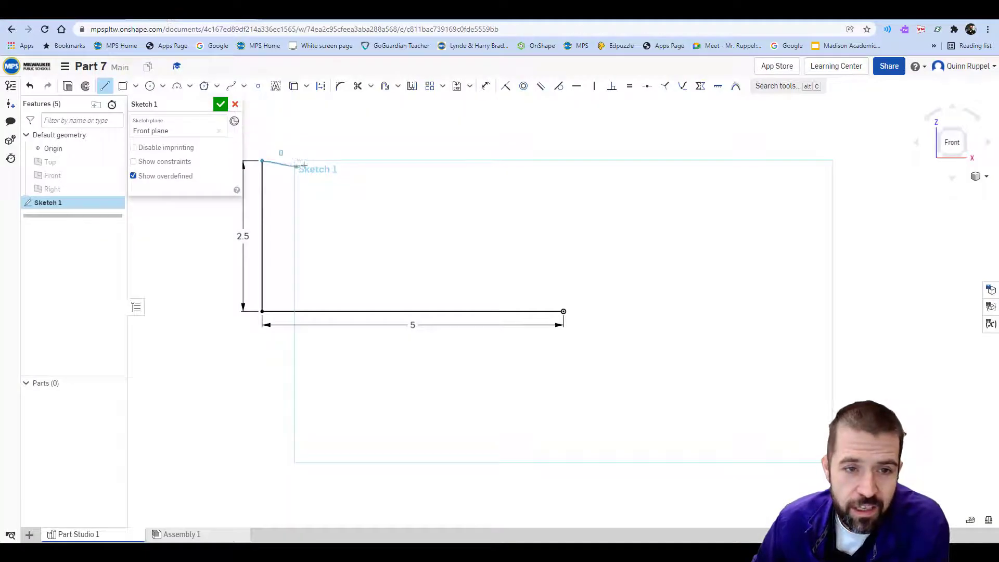
{"action": "left_click", "coordinate": [357, 161]}
{"action": "type", "text": "1+5"}
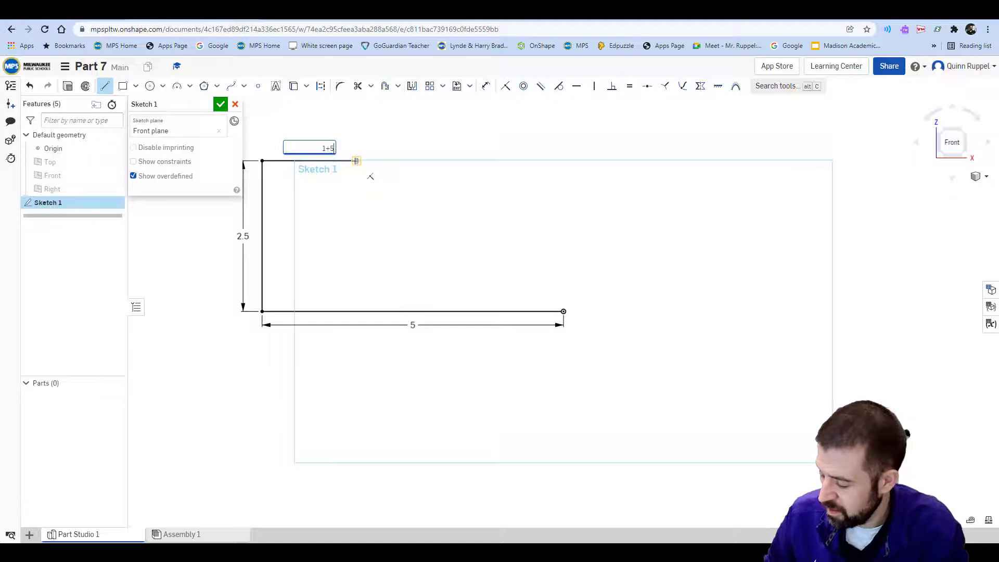
{"action": "type", "text": "/8"}
{"action": "key", "text": "Return"}
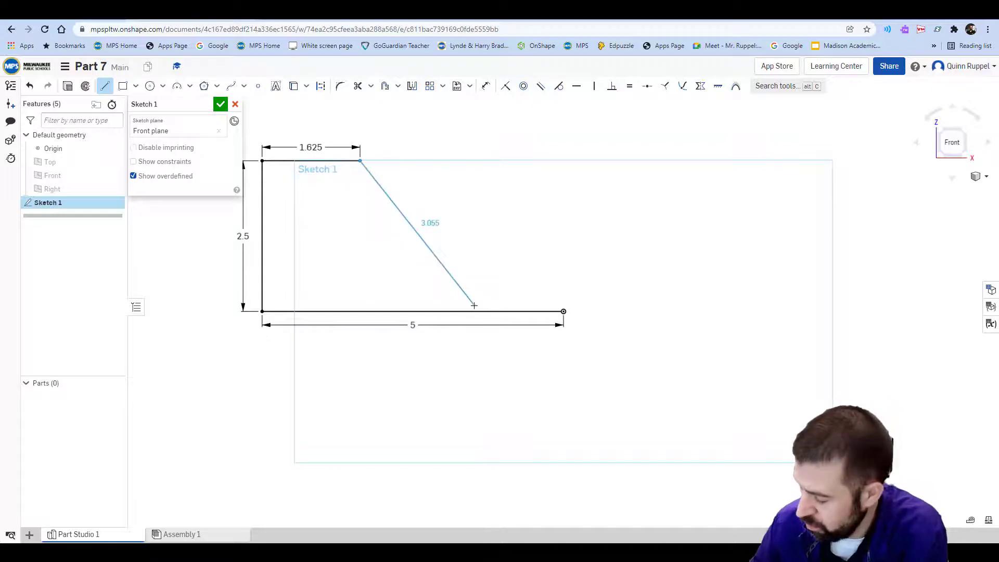
- Compute 5 ÷ 8 in the Calculator to check the decimal equivalent of the fraction
{"action": "key", "text": "XF86Calculator"}
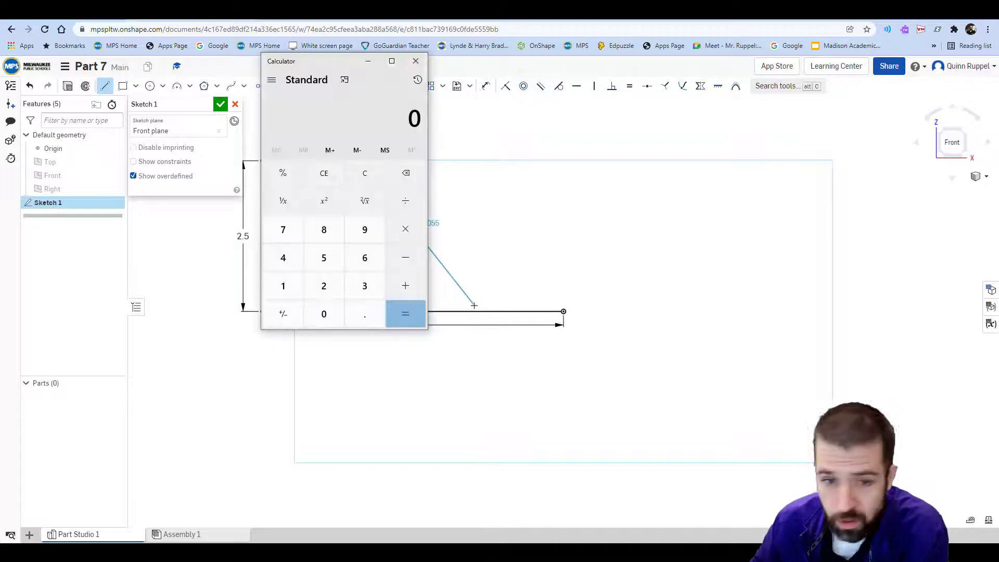
{"action": "left_click", "coordinate": [321, 265]}
{"action": "left_click", "coordinate": [405, 201]}
{"action": "left_click", "coordinate": [324, 230]}
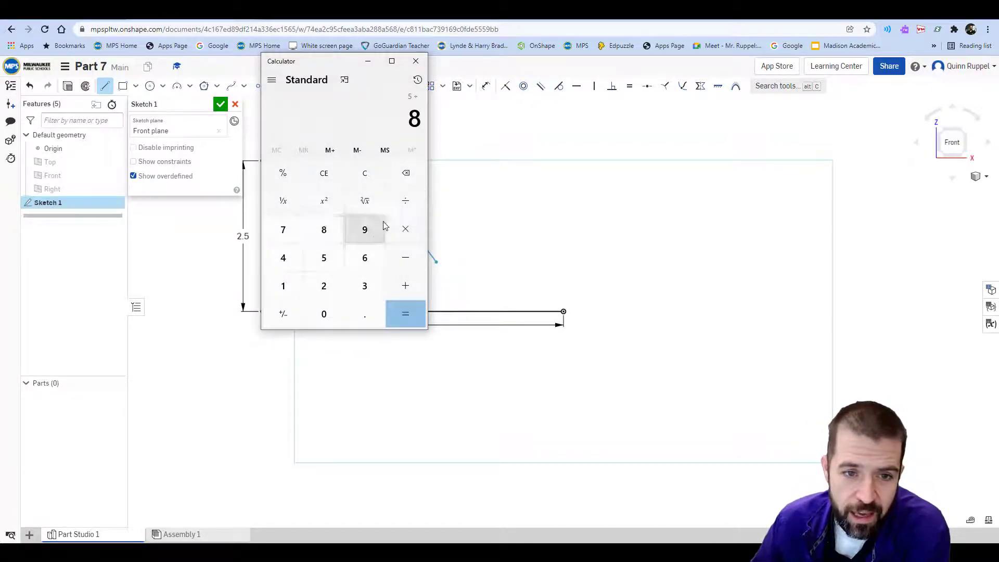
{"action": "left_click", "coordinate": [404, 313]}
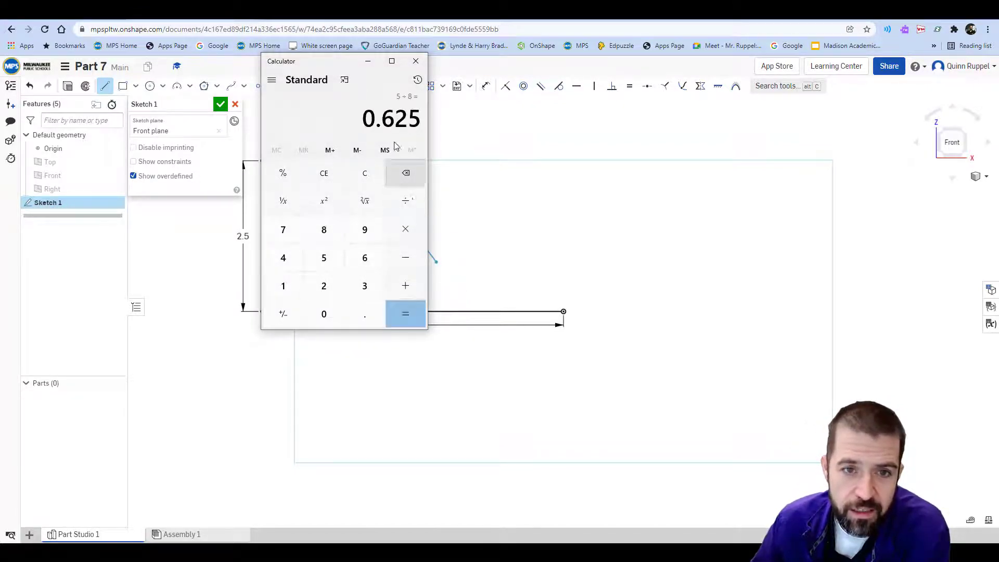
{"action": "left_click", "coordinate": [368, 62]}
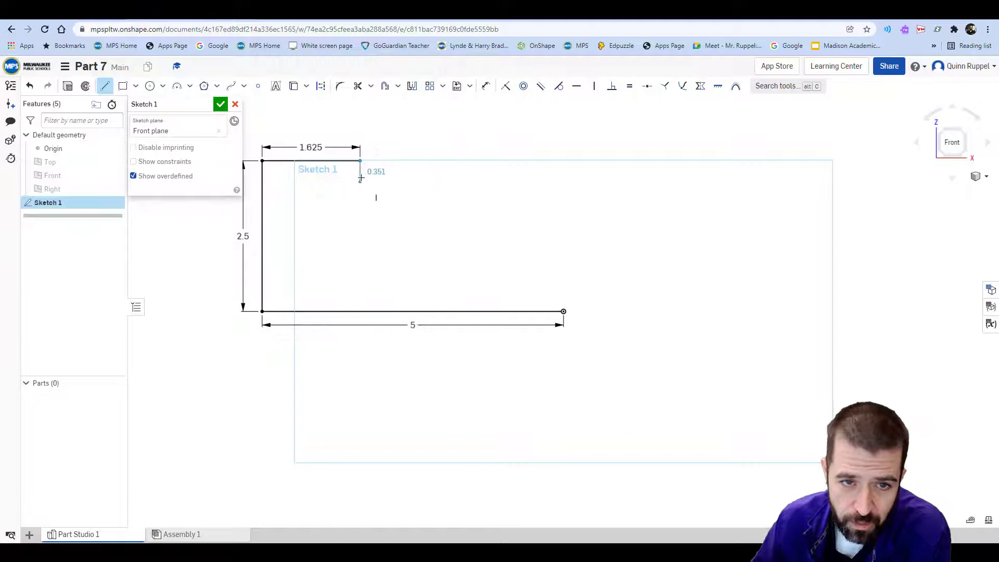
- Check the worksheet's step height and sketch the first riser 13/16 long, downward from the top line's right end
{"action": "left_click", "coordinate": [128, 11]}
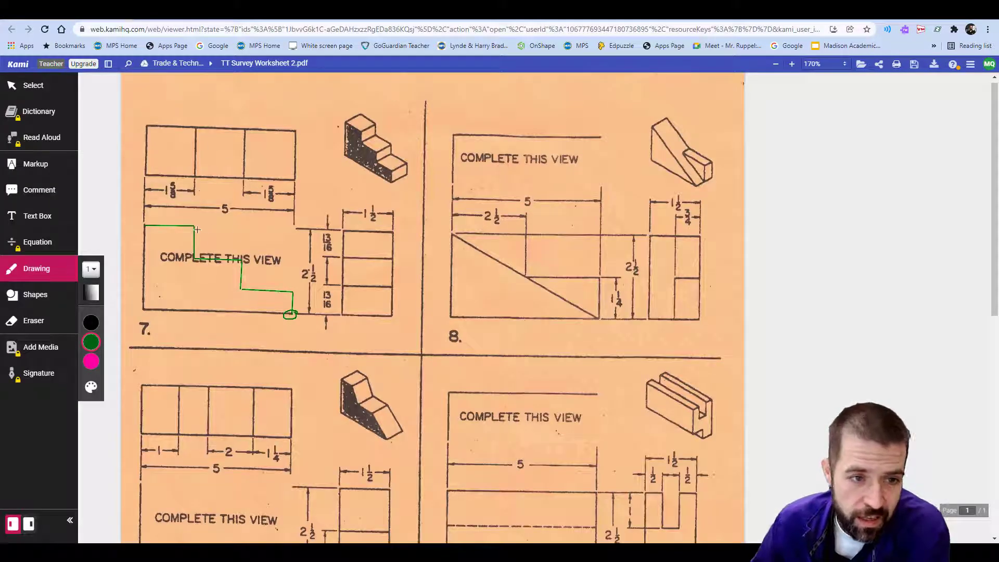
{"action": "left_click", "coordinate": [203, 10]}
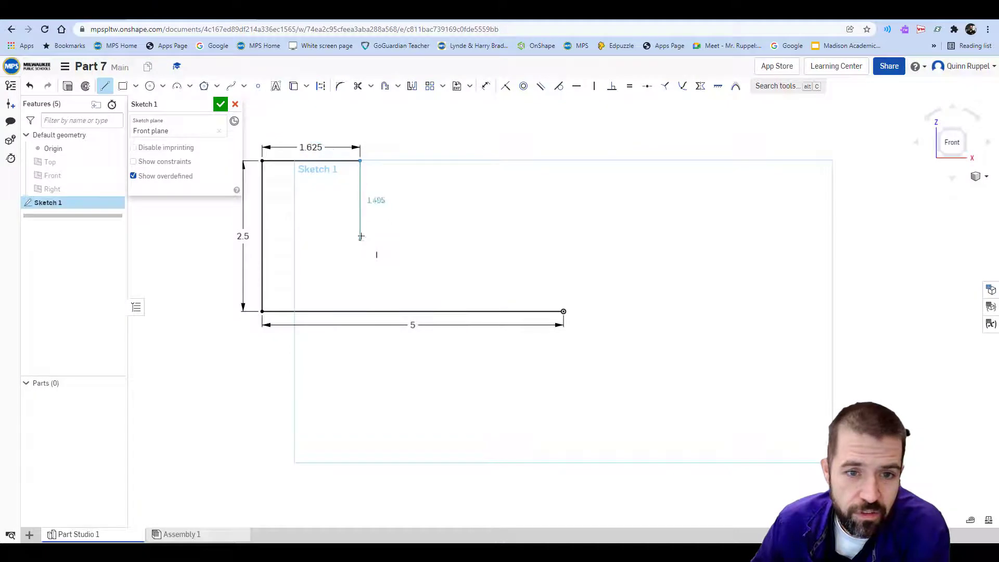
{"action": "key", "text": "Tab"}
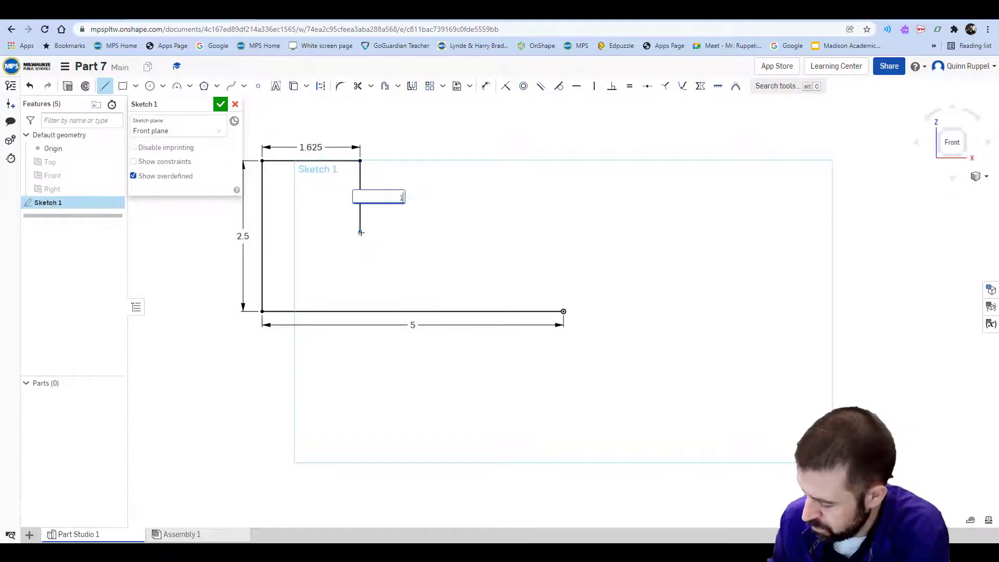
{"action": "type", "text": "13/16"}
{"action": "key", "text": "Return"}
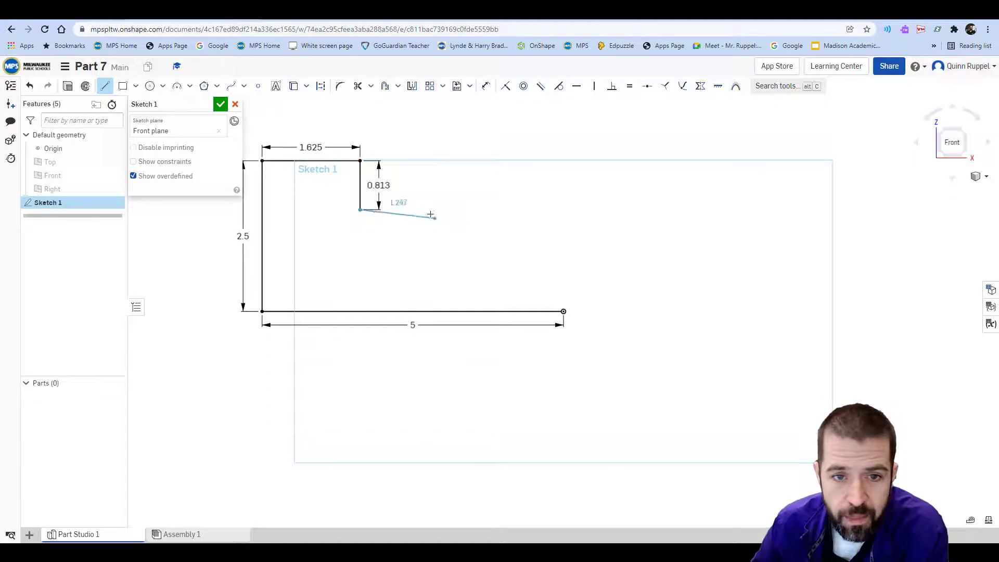
- Sketch the middle tread about 1.6 long, a riser about 0.74, the lowest tread, and a last riser about 0.95 closing at the origin
{"action": "left_click", "coordinate": [456, 220]}
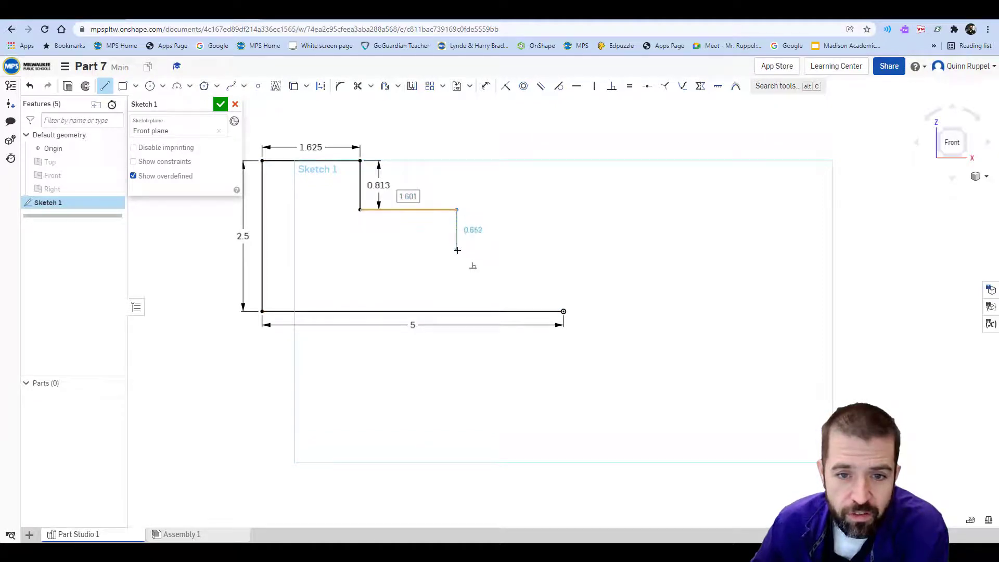
{"action": "left_click", "coordinate": [457, 254]}
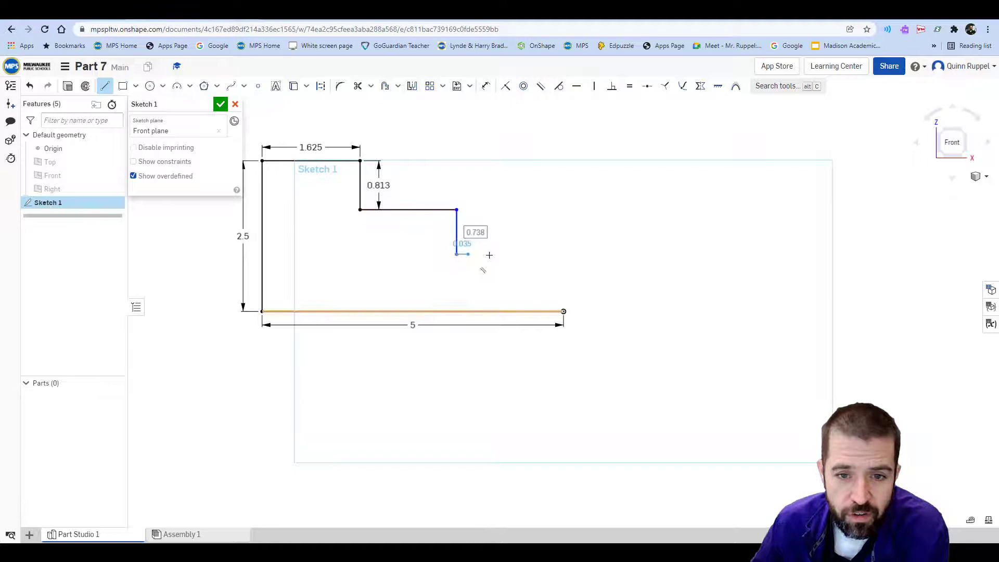
{"action": "left_click", "coordinate": [565, 254]}
{"action": "left_click", "coordinate": [563, 311]}
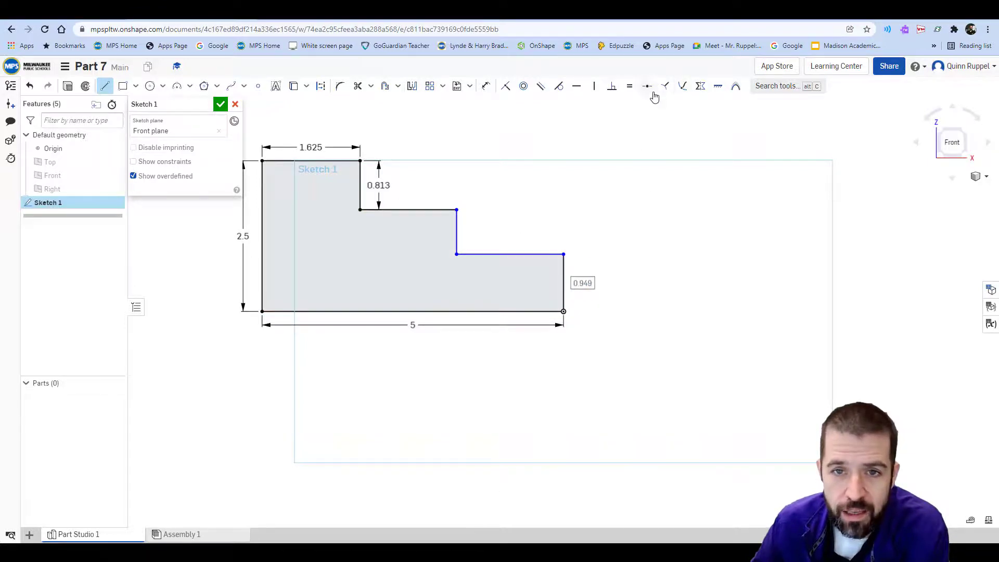
- Check the step height on the worksheet and dimension the last riser at the origin as 13/16
{"action": "left_click", "coordinate": [487, 86]}
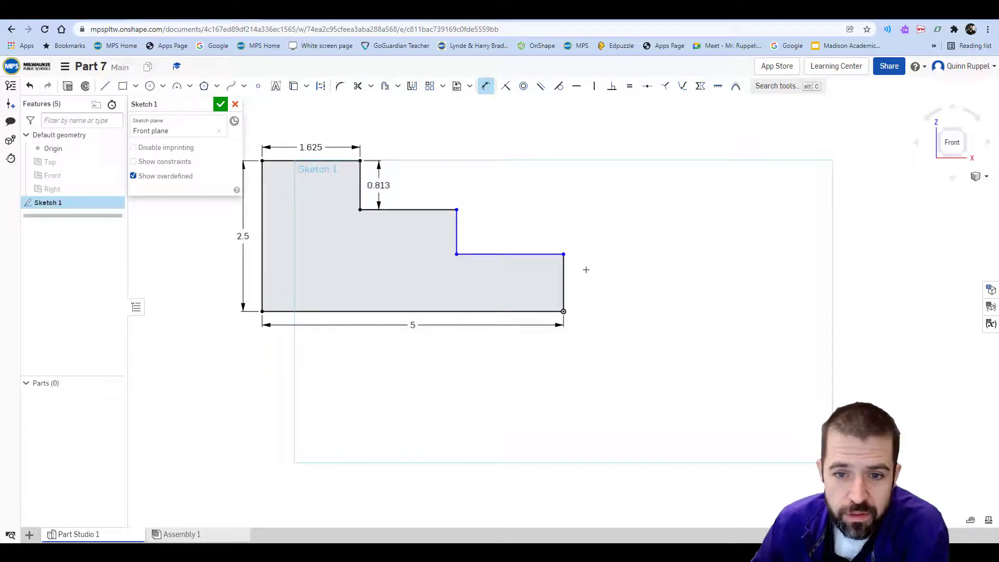
{"action": "left_click", "coordinate": [98, 22]}
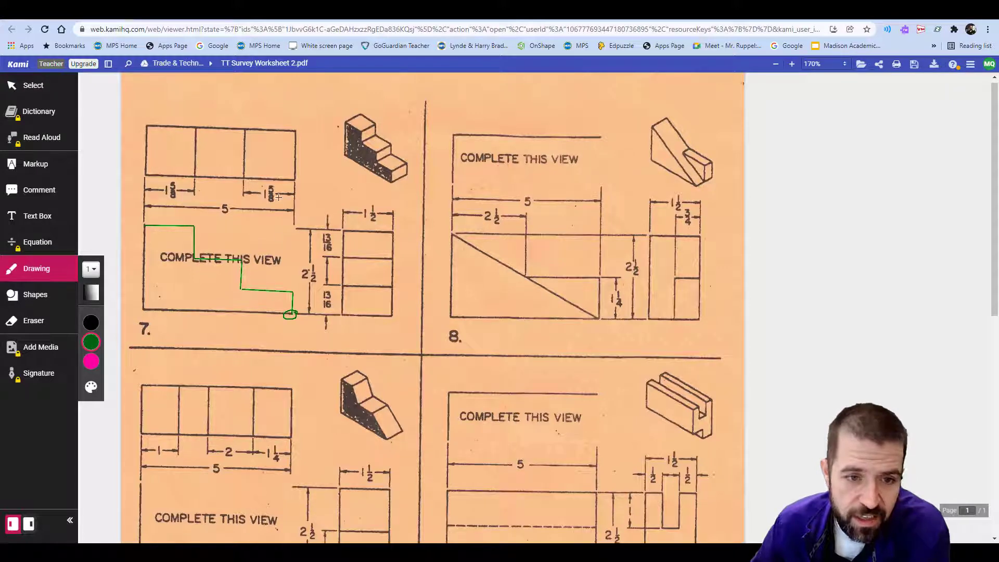
{"action": "left_click", "coordinate": [198, 18]}
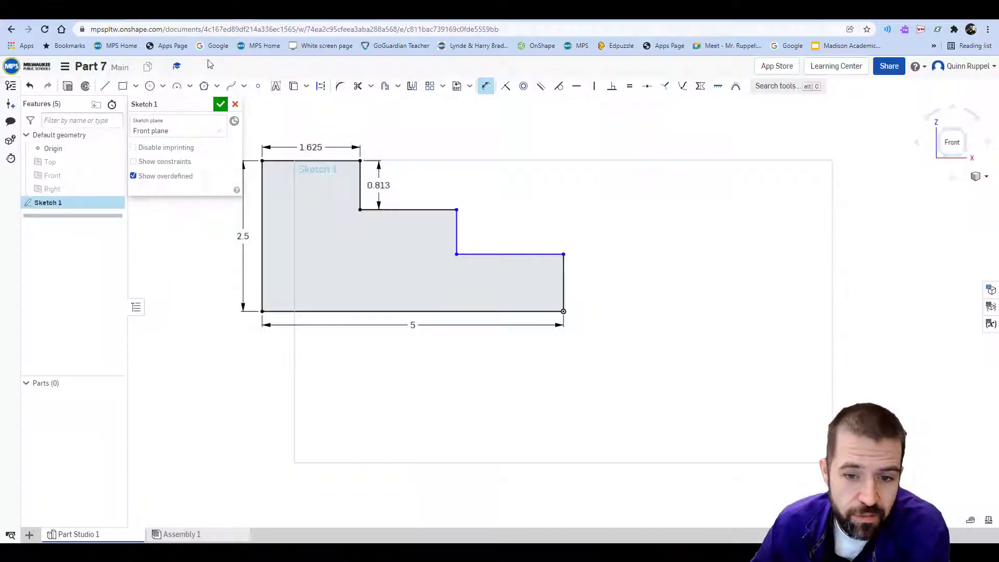
{"action": "left_click", "coordinate": [565, 274]}
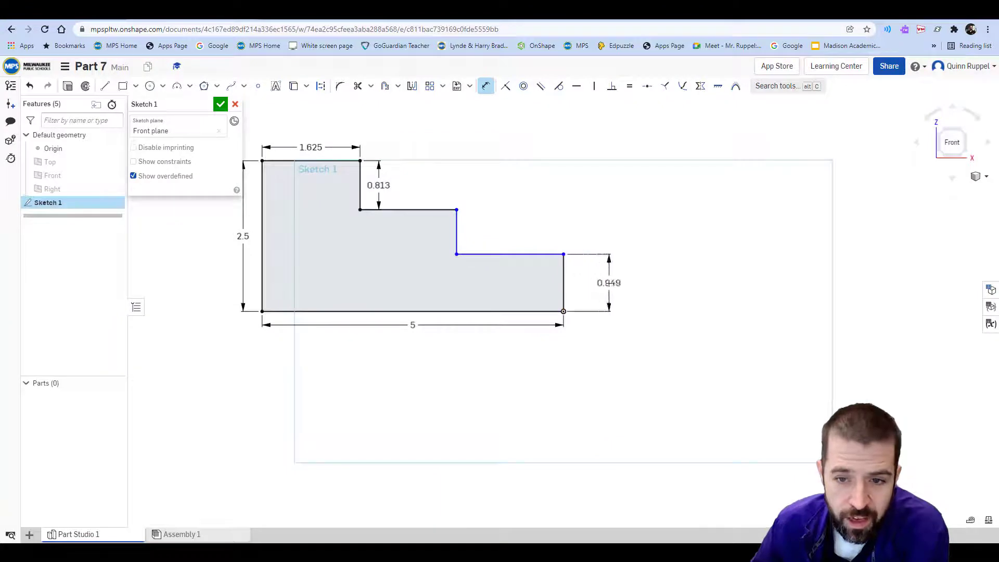
{"action": "left_click", "coordinate": [616, 284]}
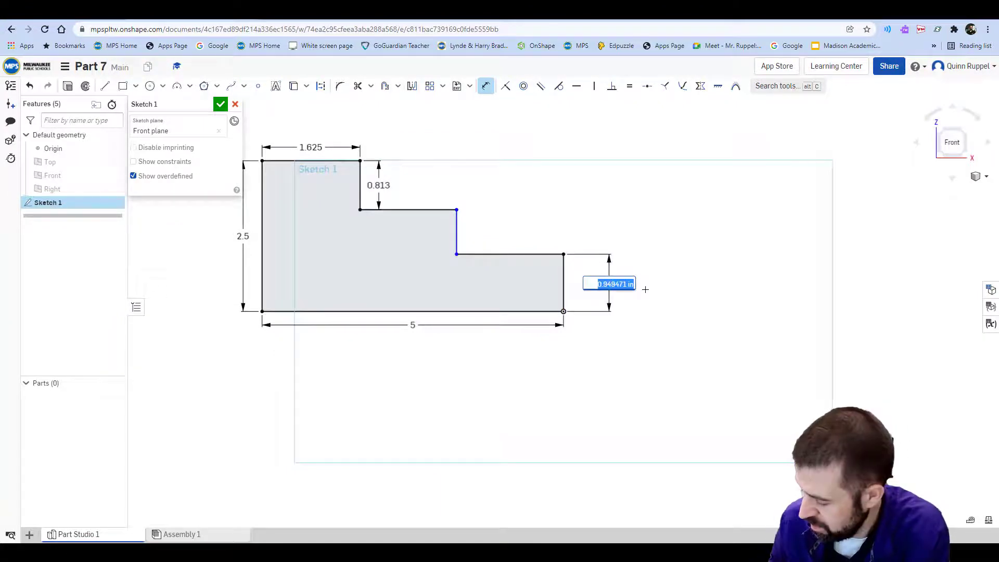
{"action": "type", "text": "13/16"}
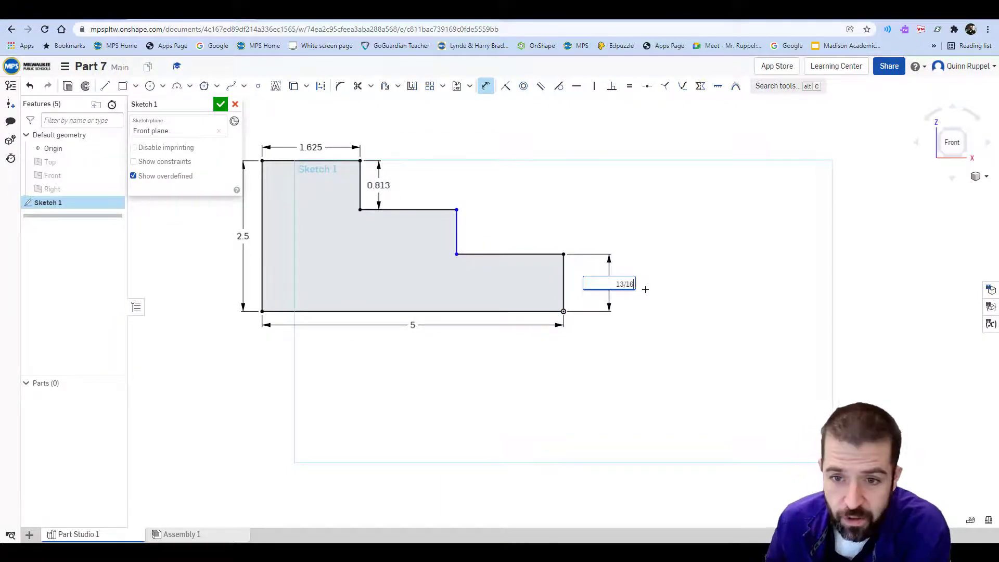
{"action": "key", "text": "Return"}
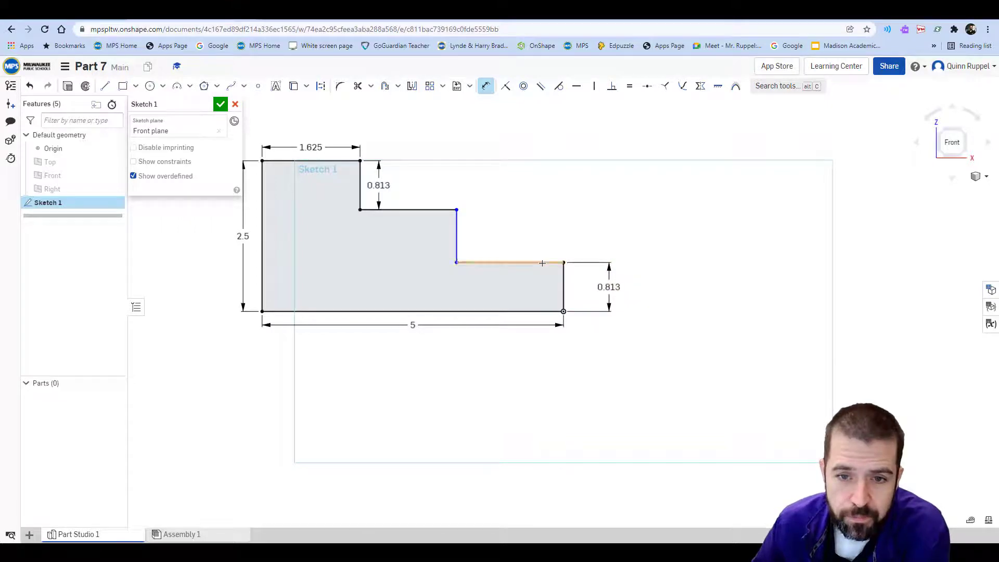
- Dimension the lowest tread's length as 1.625 and finish the sketch
{"action": "left_click", "coordinate": [510, 262]}
{"action": "left_click", "coordinate": [516, 233]}
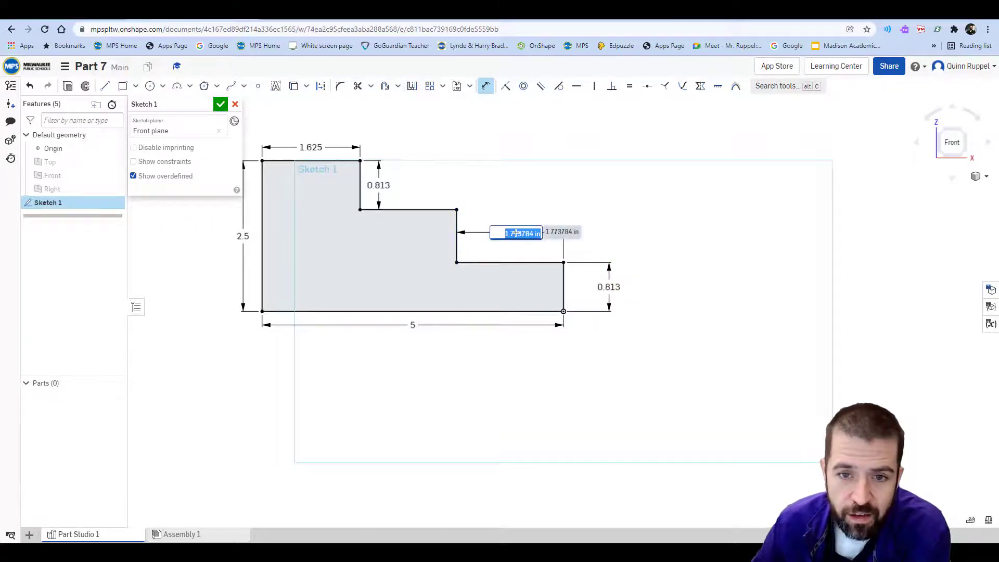
{"action": "type", "text": "1.62"}
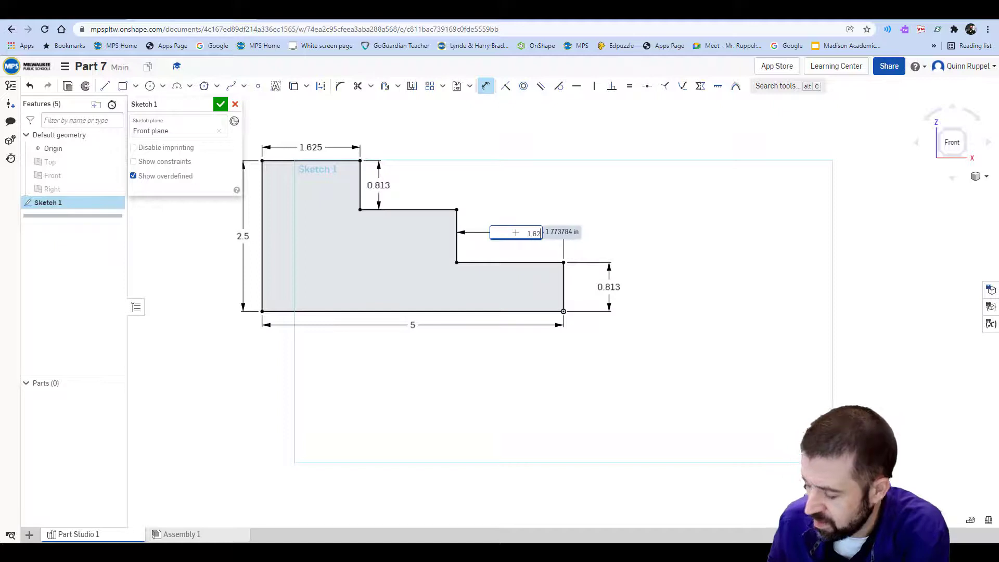
{"action": "type", "text": "5"}
{"action": "key", "text": "Return"}
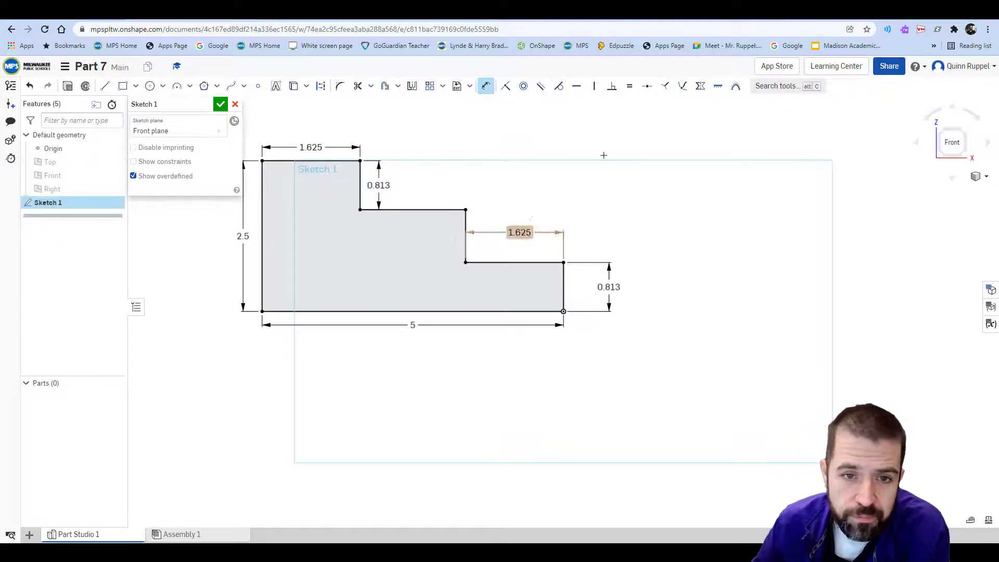
{"action": "middle_click_drag", "start_coordinate": [375, 276], "coordinate": [464, 284]}
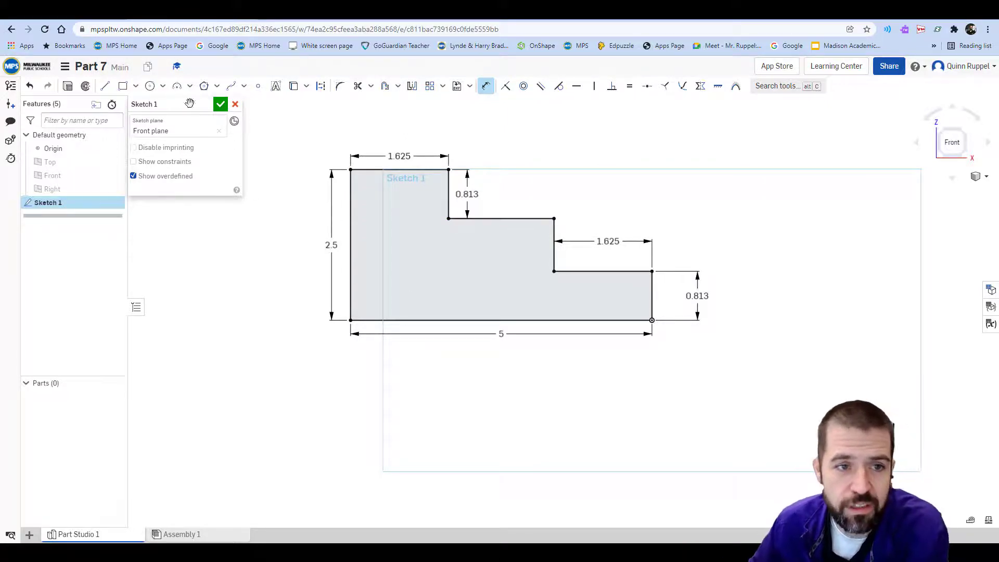
{"action": "left_click", "coordinate": [220, 105]}
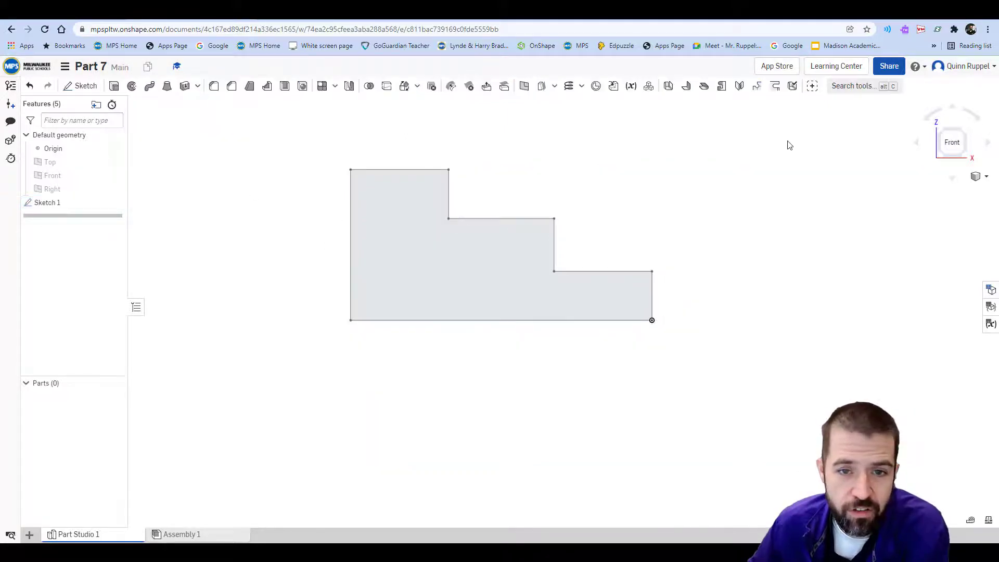
- Switch to the isometric view, check the worksheet's block depth, and extrude the stair profile 1.5 in as a new solid
{"action": "left_click", "coordinate": [976, 180]}
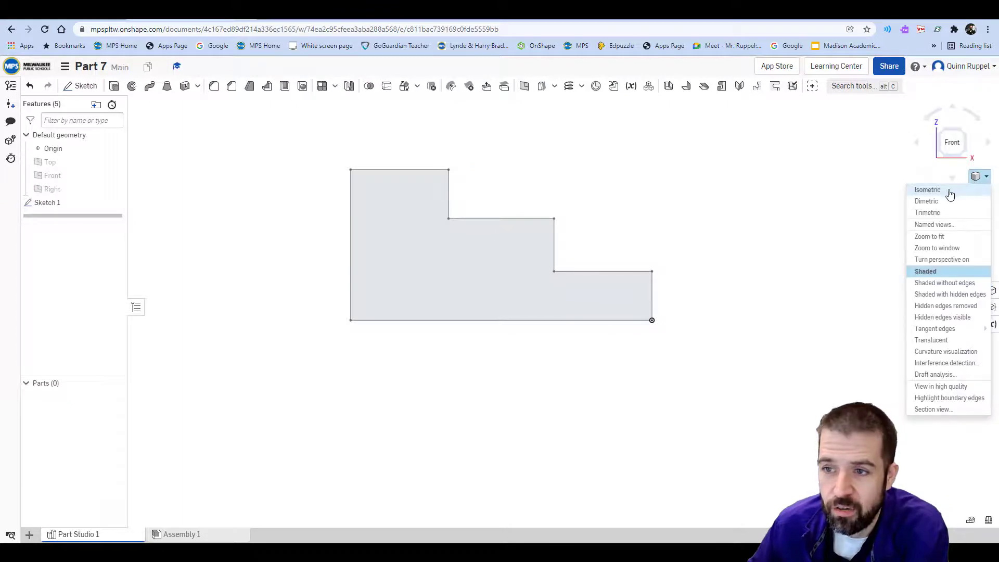
{"action": "left_click", "coordinate": [947, 191]}
{"action": "middle_click_drag", "start_coordinate": [730, 279], "coordinate": [692, 271]}
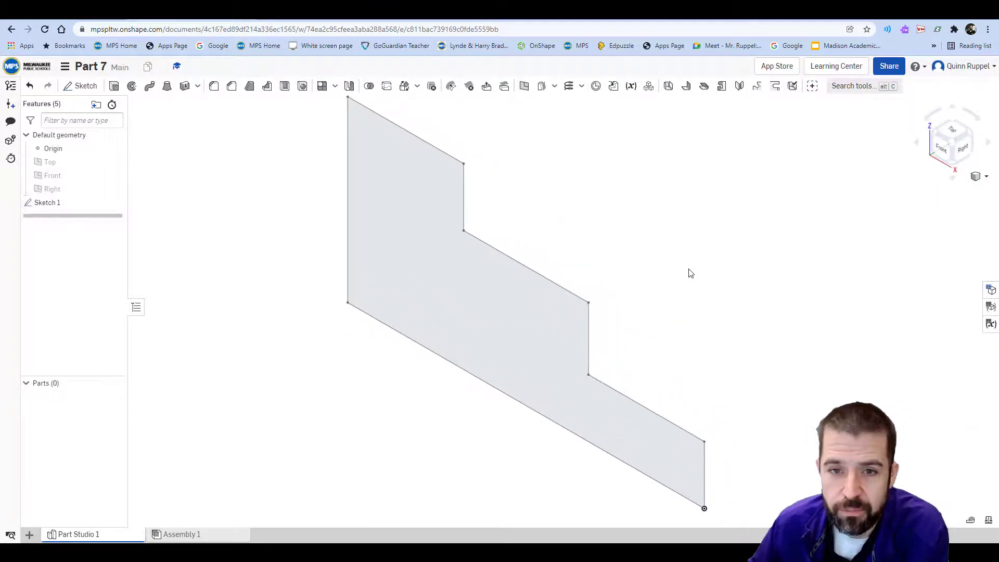
{"action": "left_click", "coordinate": [113, 87]}
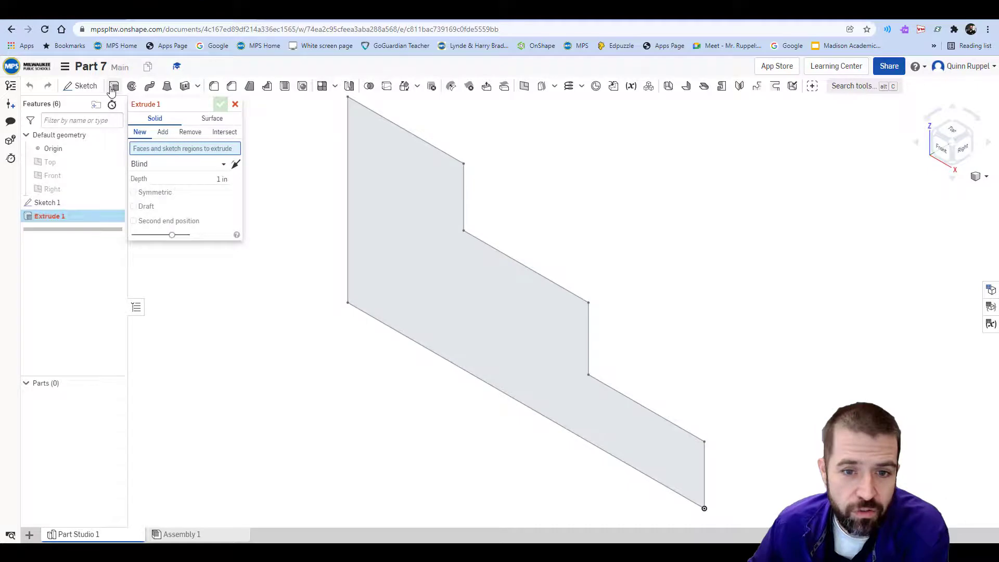
{"action": "left_click", "coordinate": [418, 294]}
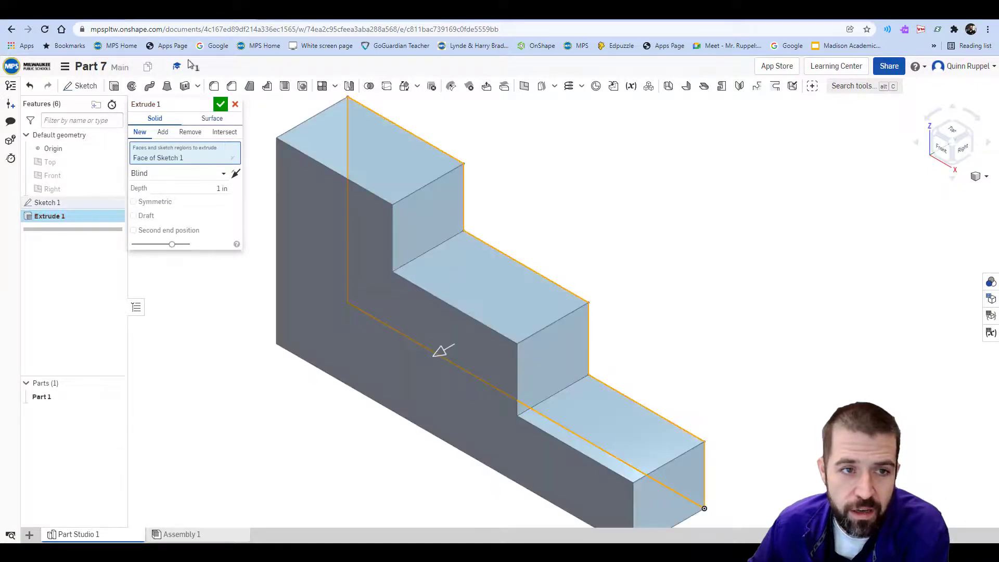
{"action": "key", "text": "ctrl+Tab"}
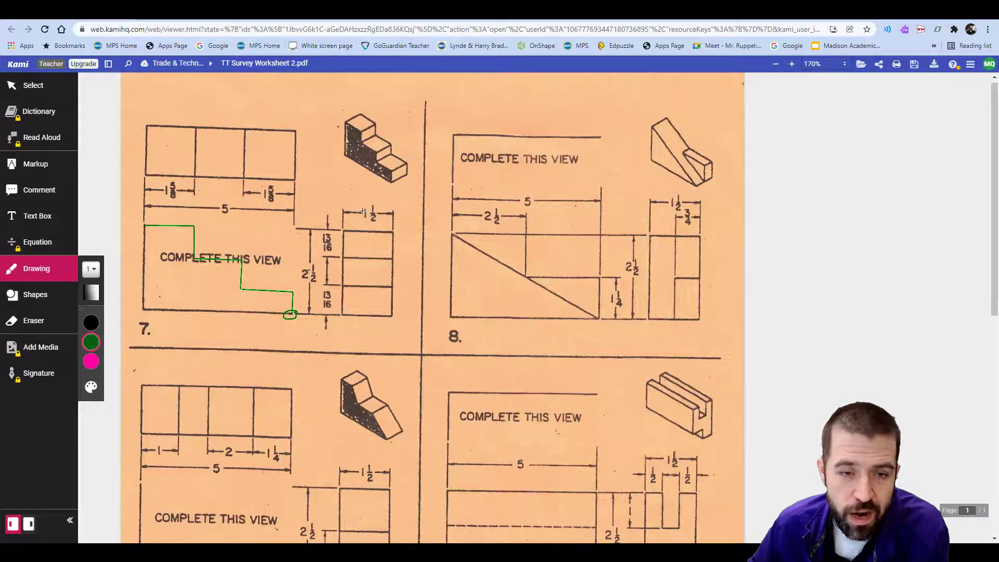
{"action": "key", "text": "ctrl+Tab"}
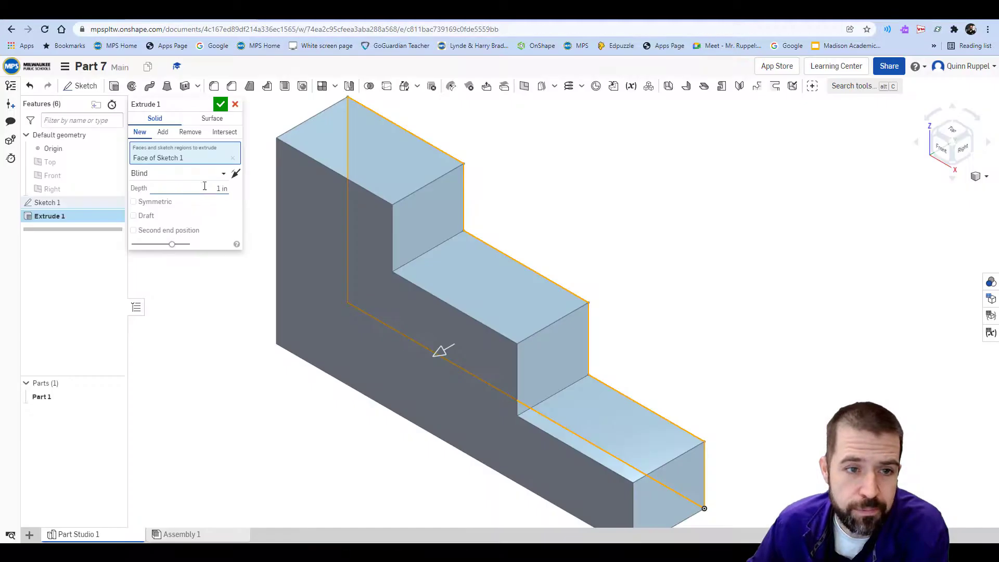
{"action": "type", "text": "1.5"}
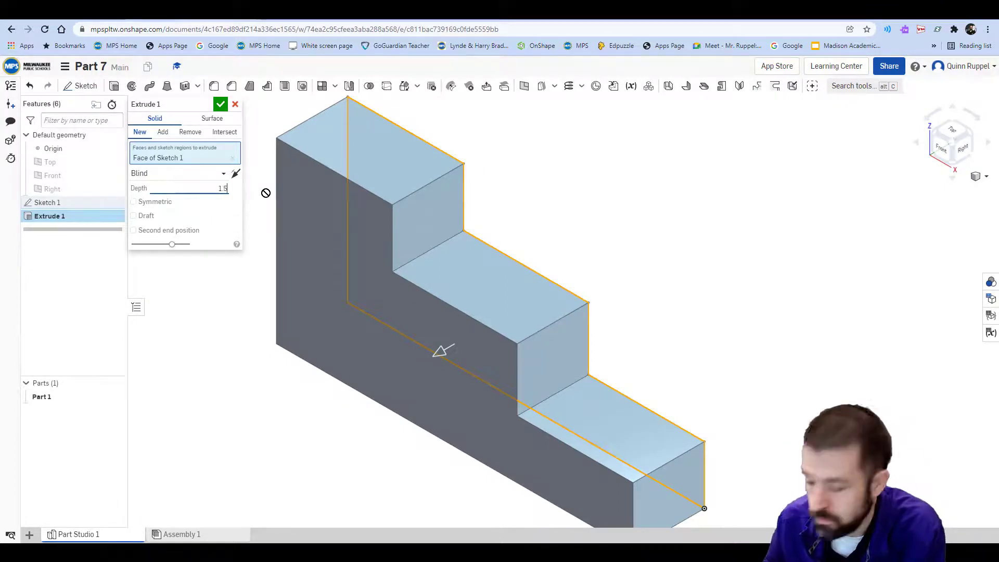
{"action": "left_click", "coordinate": [220, 104]}
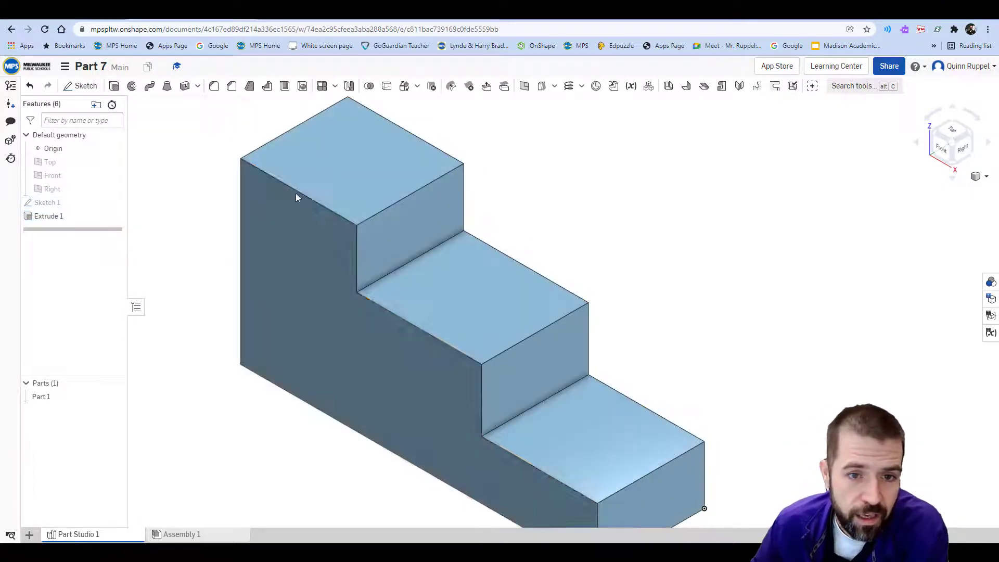
- Add a second Part Studio to the document, open it, and return to the stair block's Part Studio
{"action": "scroll", "coordinate": [558, 361], "scroll_direction": "up", "scroll_amount": 2}
{"action": "scroll", "coordinate": [571, 362], "scroll_direction": "down", "scroll_amount": 4}
{"action": "middle_click_drag", "start_coordinate": [576, 358], "coordinate": [529, 332]}
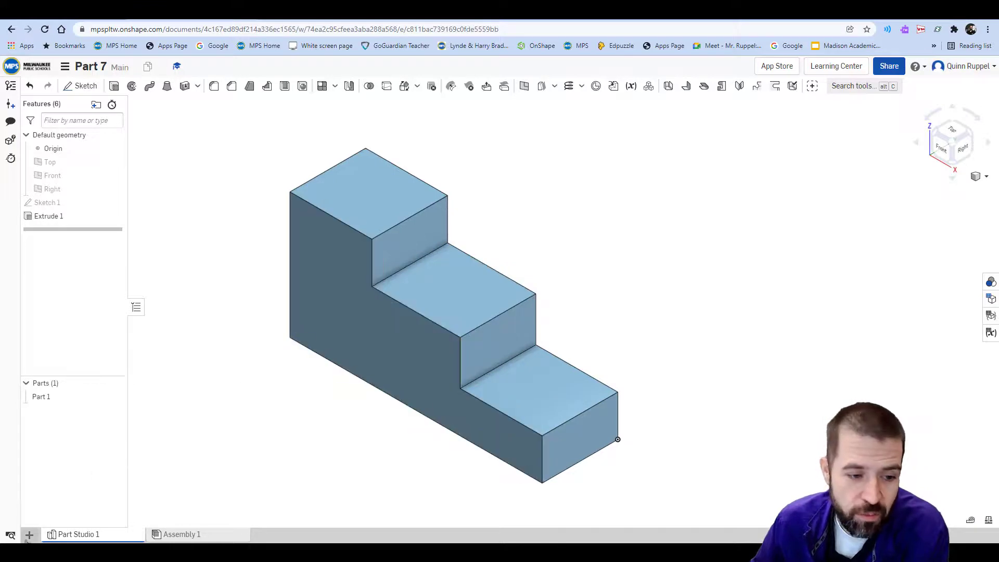
{"action": "left_click", "coordinate": [28, 537]}
{"action": "left_click", "coordinate": [59, 463]}
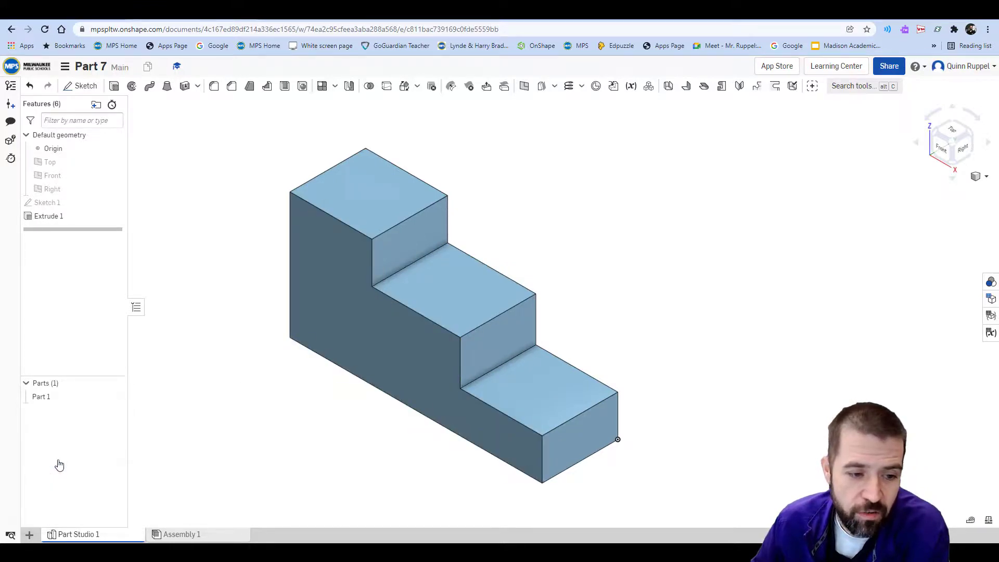
{"action": "left_click", "coordinate": [104, 538]}
{"action": "left_click", "coordinate": [178, 536]}
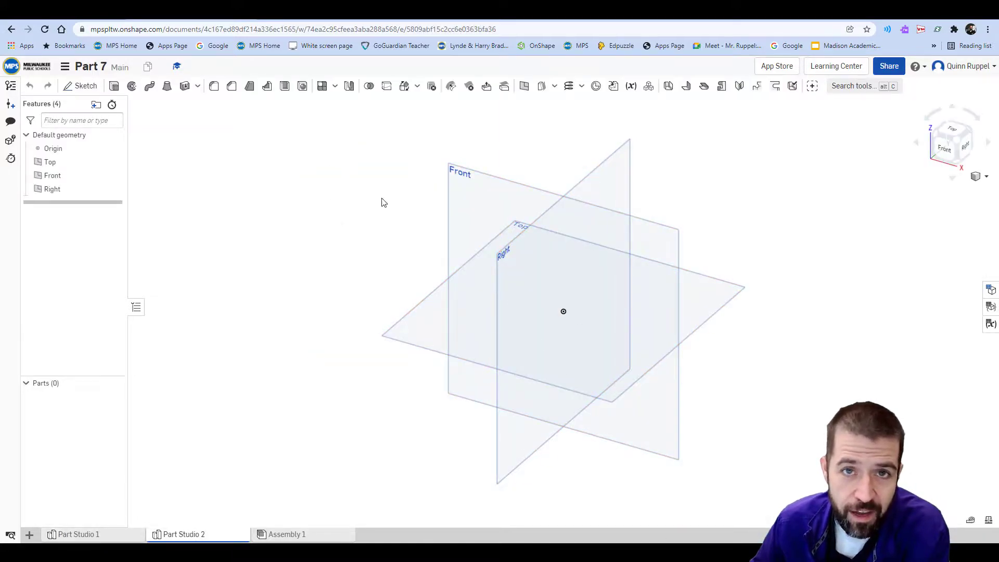
{"action": "left_click", "coordinate": [101, 536]}
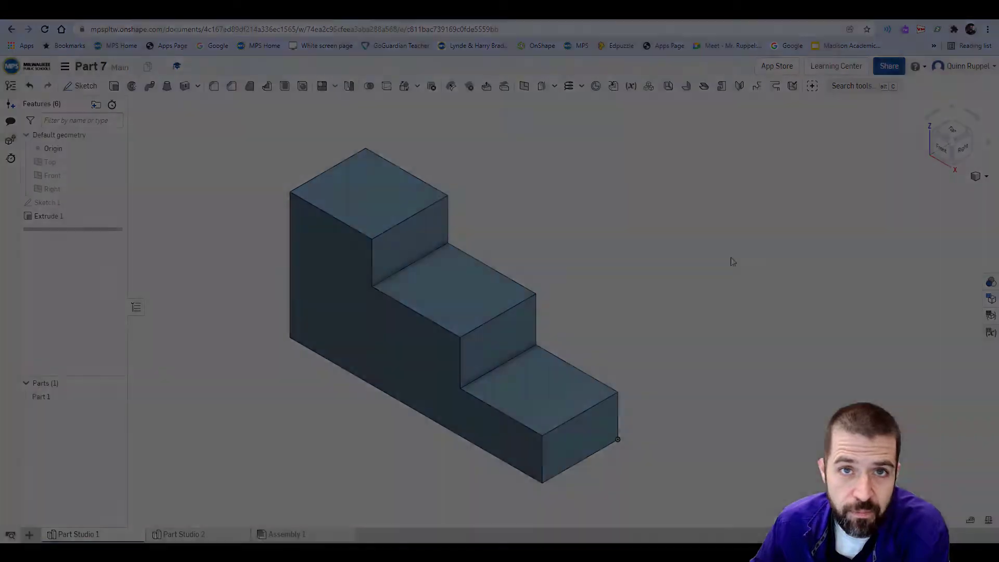